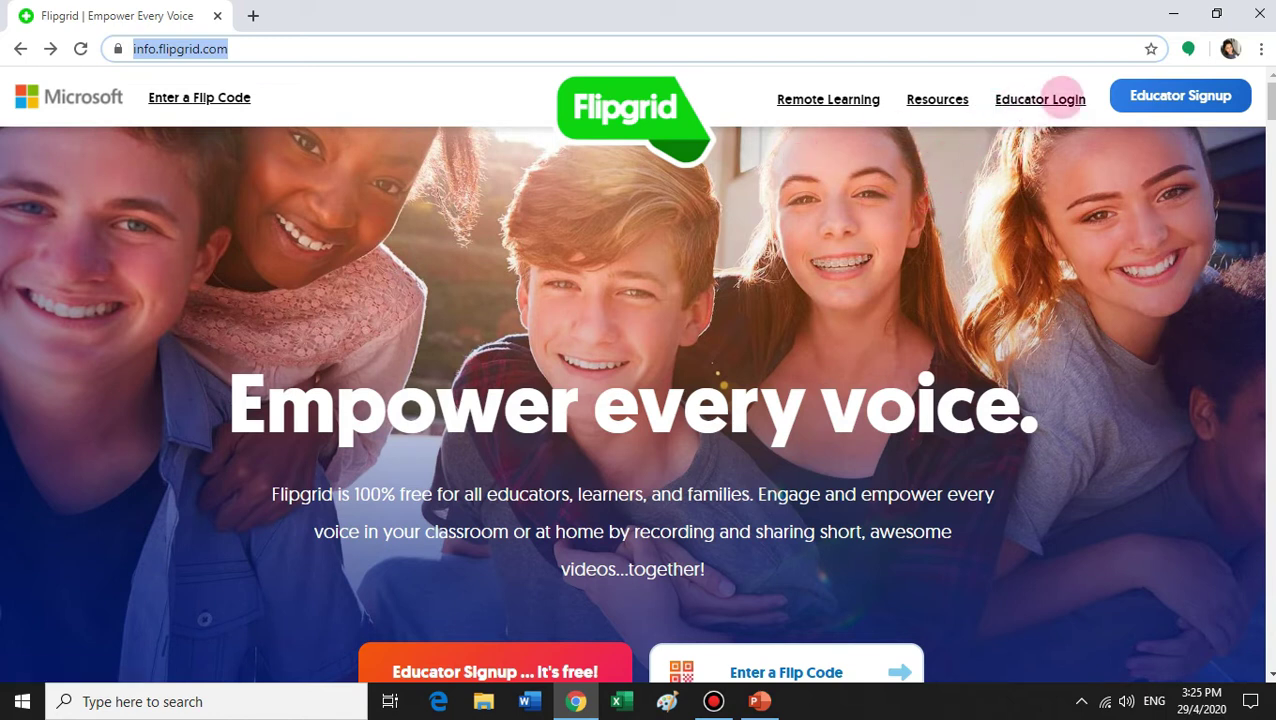
- Go to Educator Login to sign in to the Flipgrid educator dashboard
left_click(1060, 99)
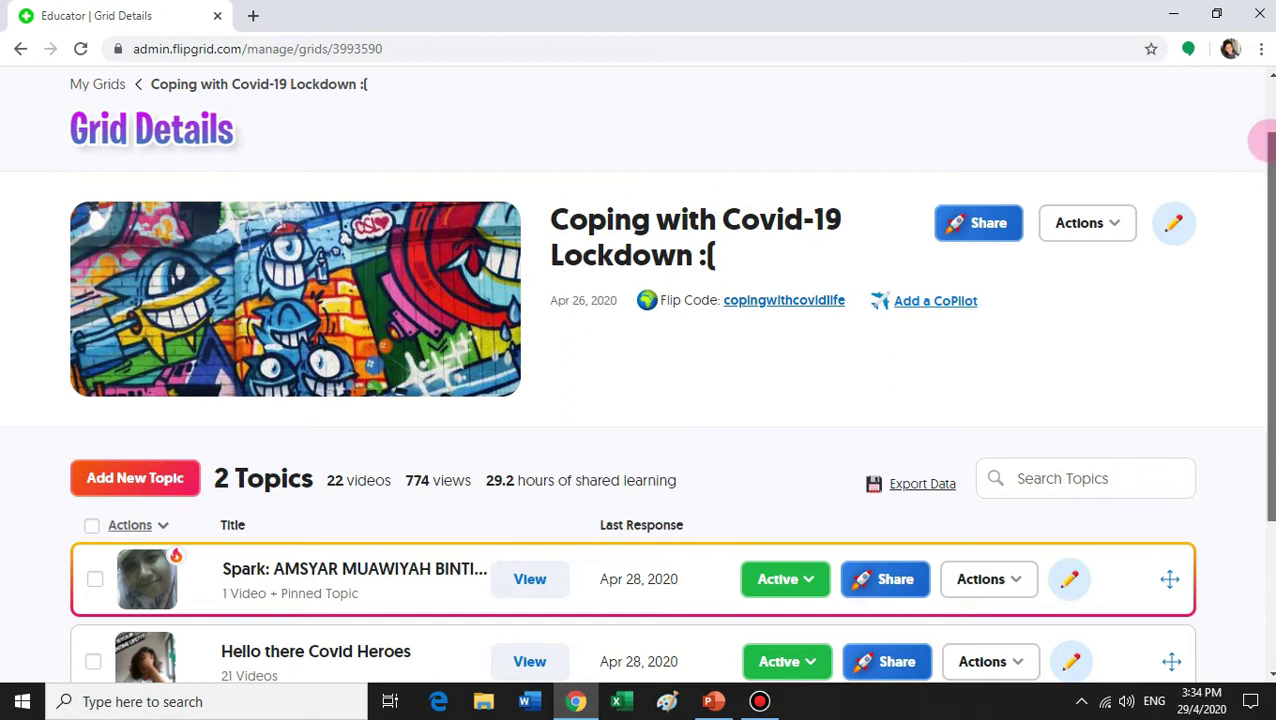
- Open the Hello there Covid Heroes topic and start its introductory topic video
scroll(1262, 140, "down", 2)
scroll(1262, 300, "down", 1)
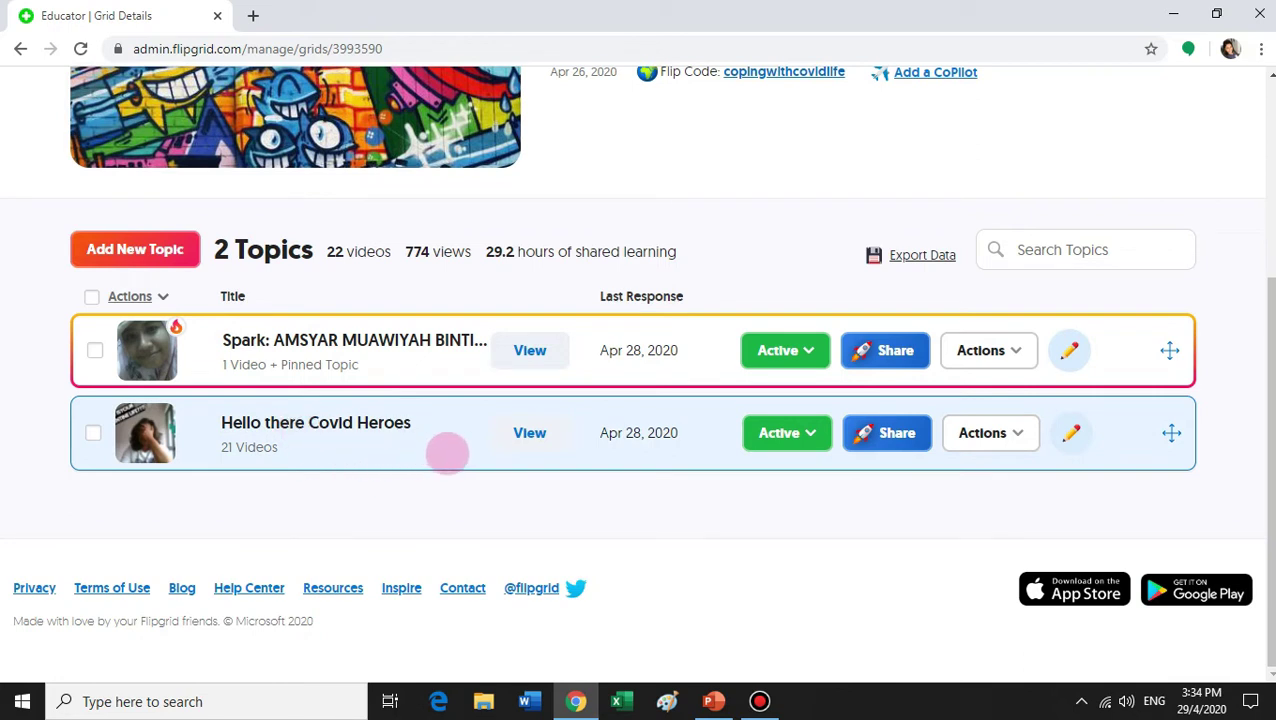
left_click(441, 421)
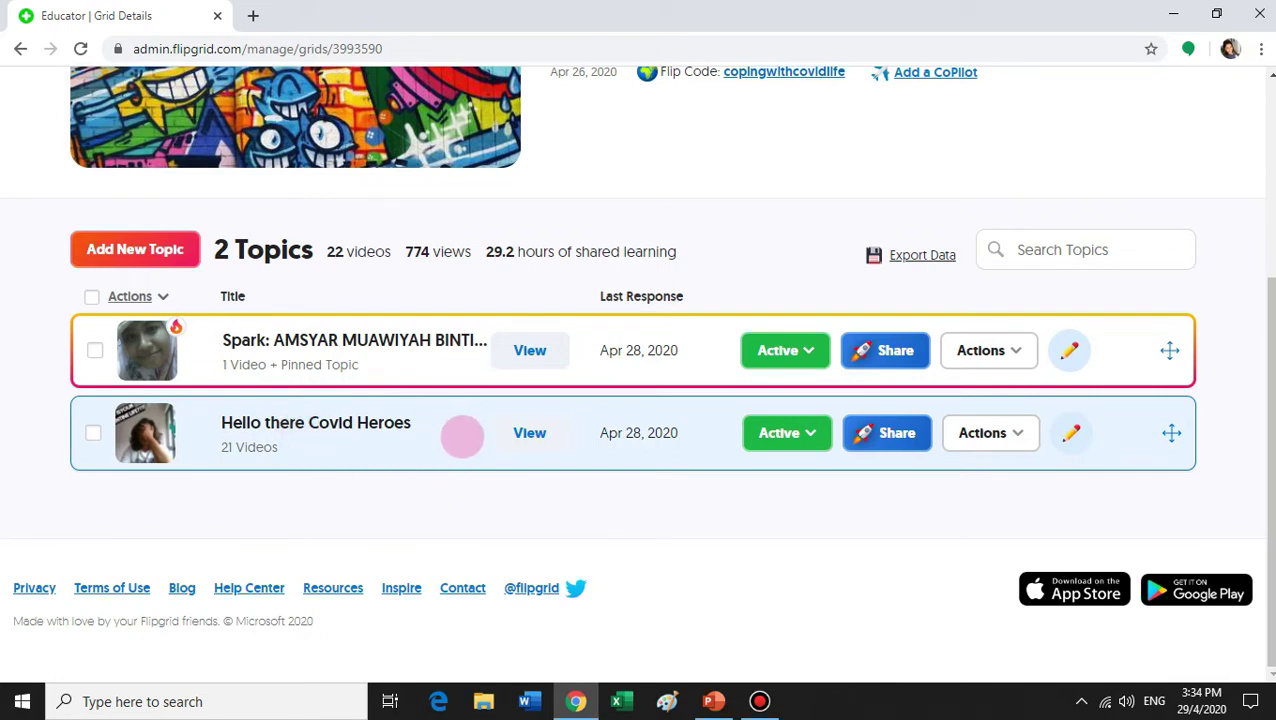
left_click(461, 433)
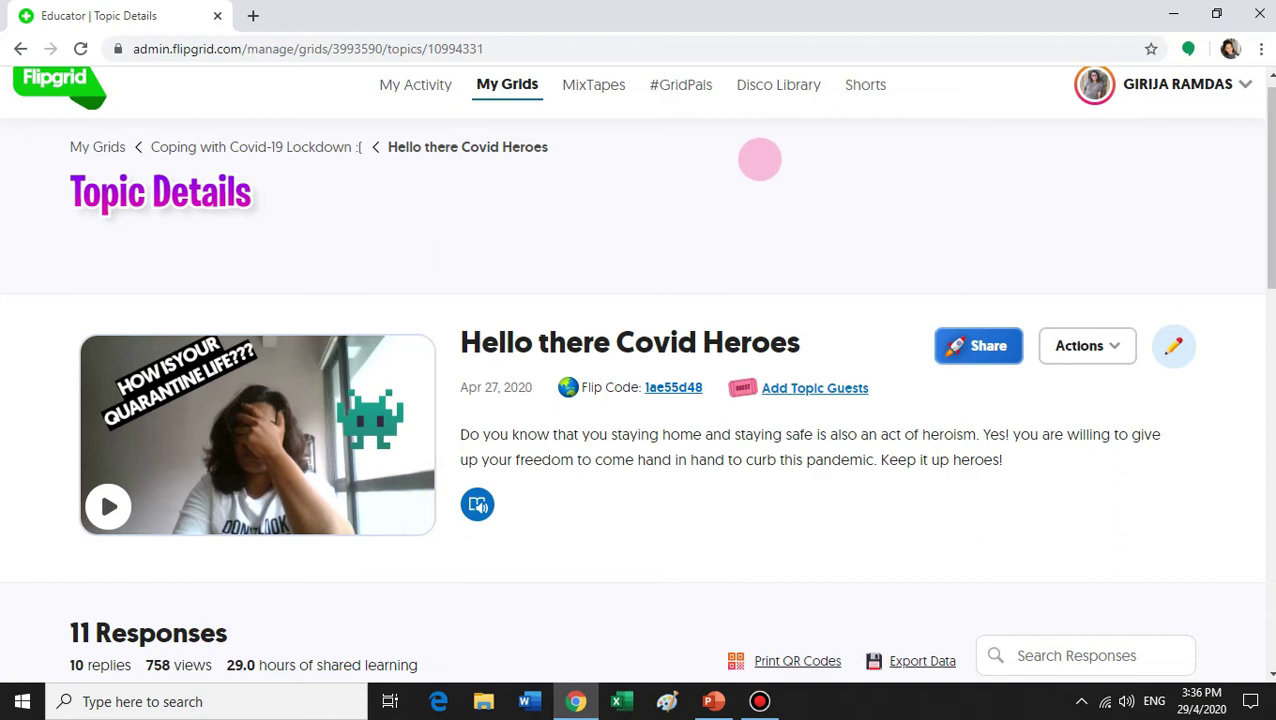
left_click_drag(1270, 170, 1270, 512)
scroll(627, 296, "up", 10)
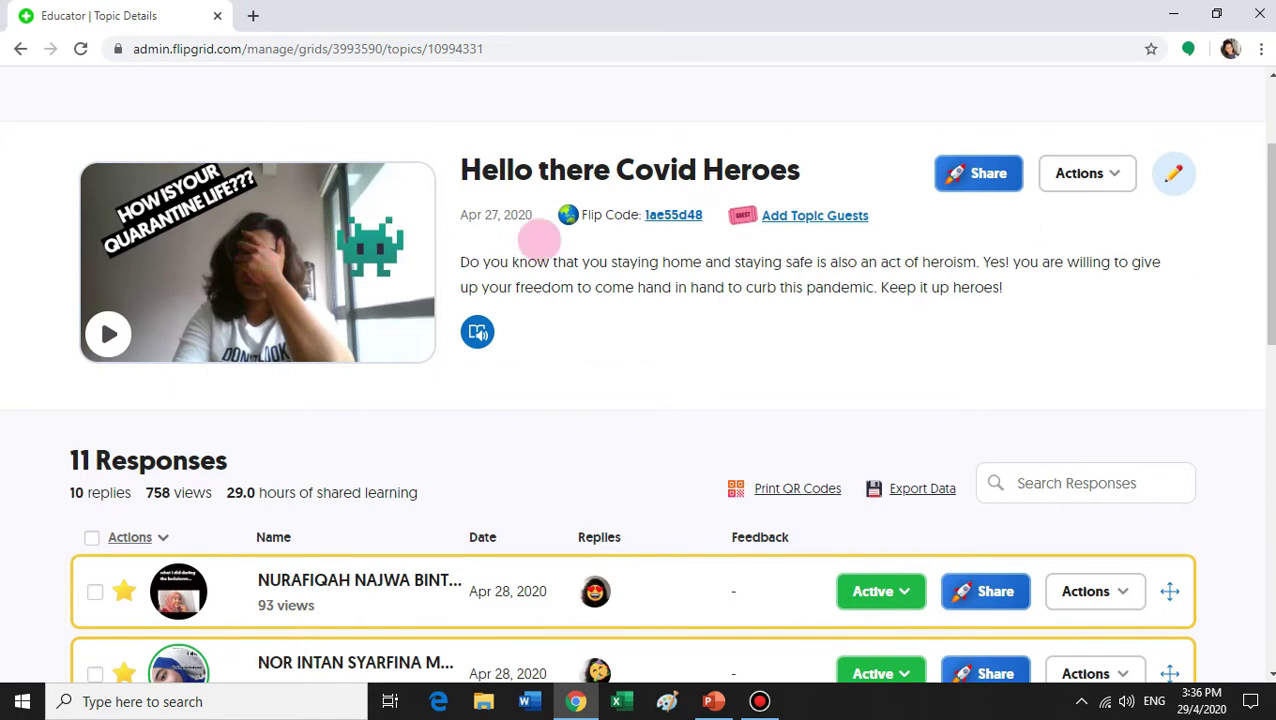
left_click(108, 334)
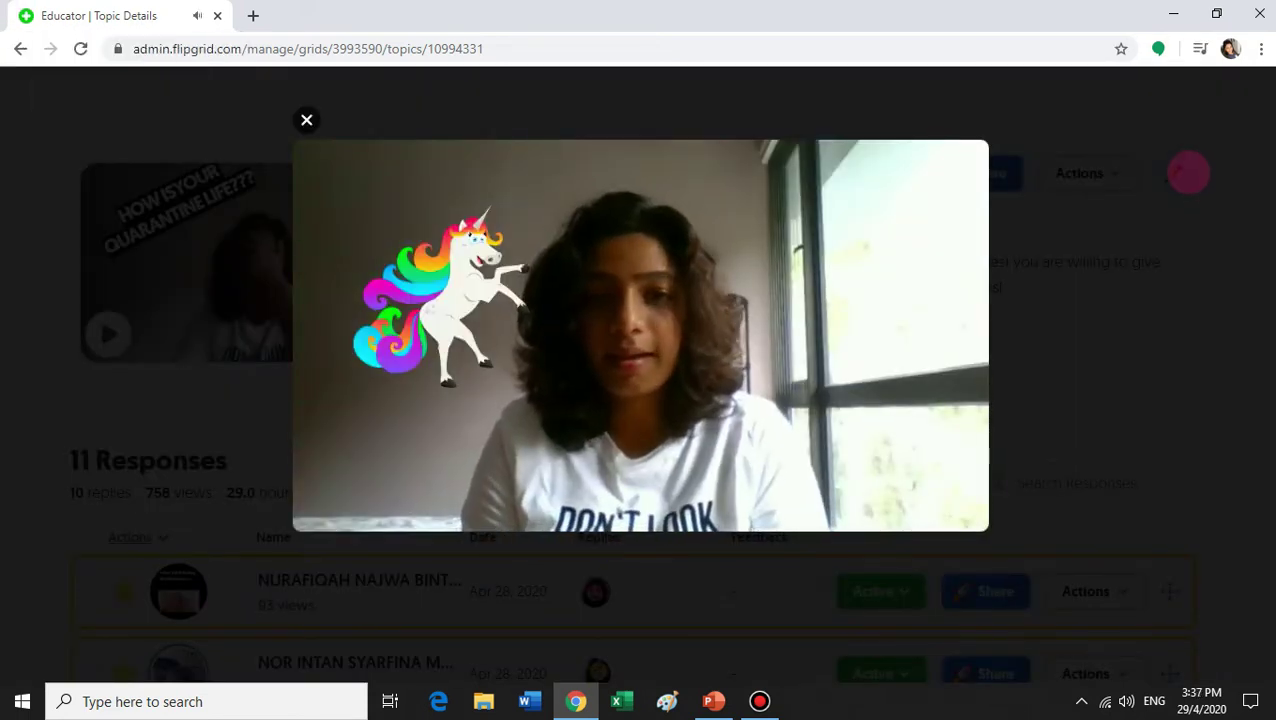
- Watch the topic video to the end, then close the overlay player
mouse_move(877, 434)
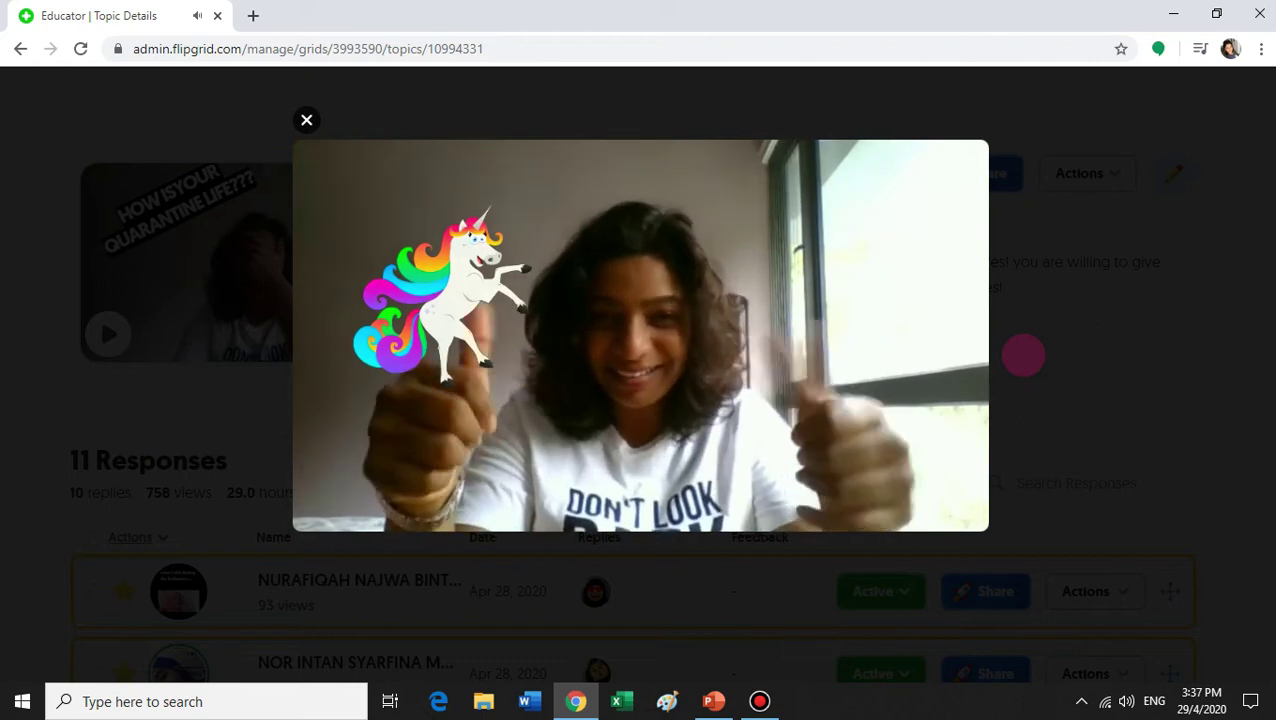
left_click(1224, 196)
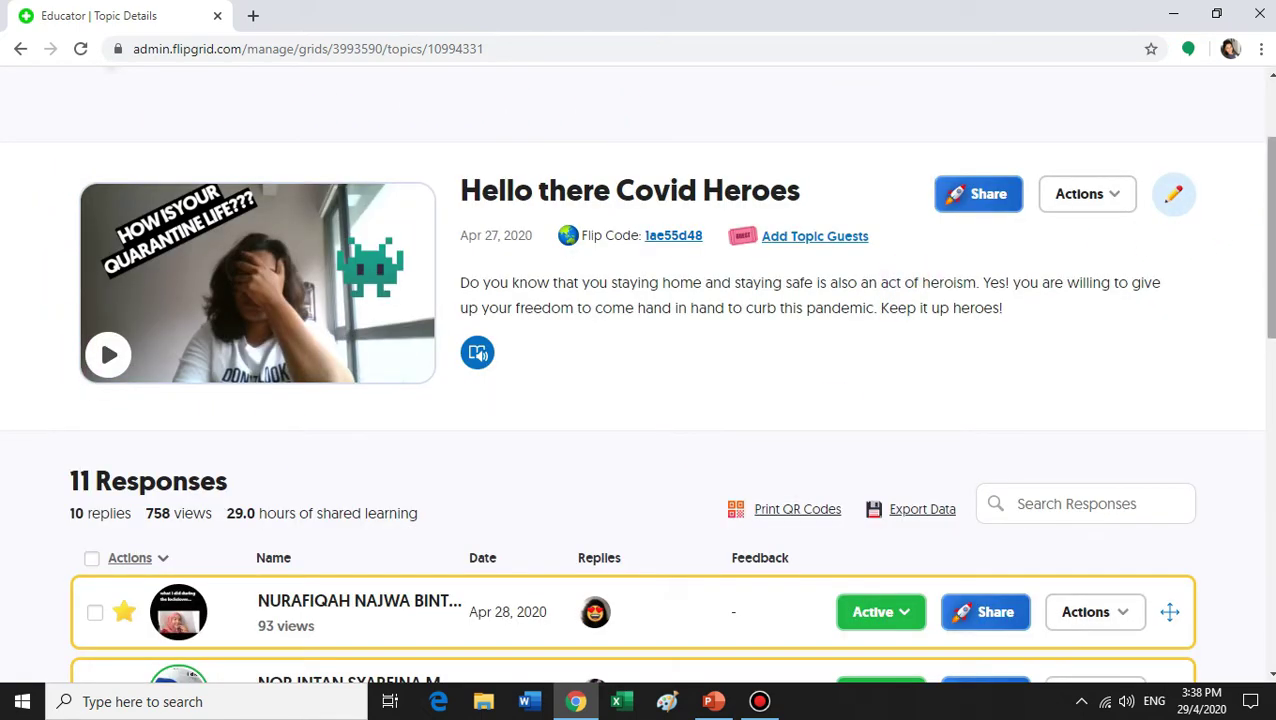
- Scroll the 11 responses and open the third student's response in the Feedback panel
left_click_drag(1266, 198, 1268, 329)
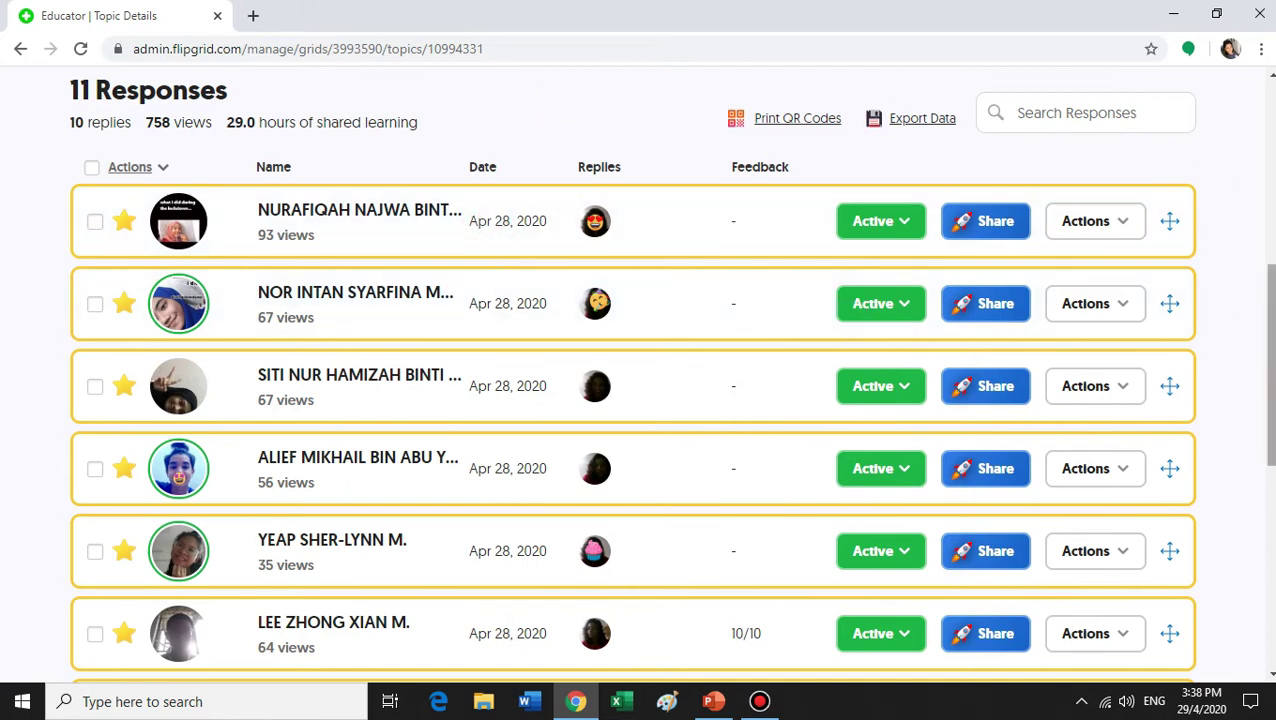
left_click_drag(1268, 360, 1268, 387)
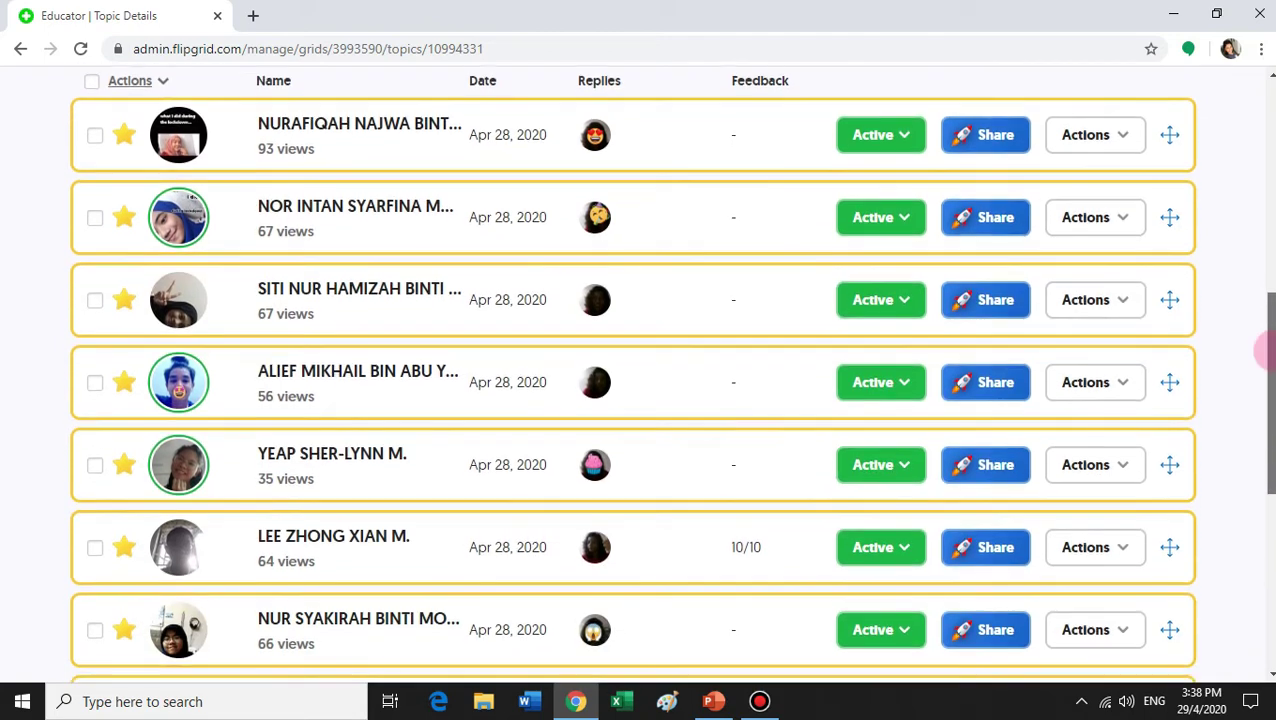
left_click(359, 295)
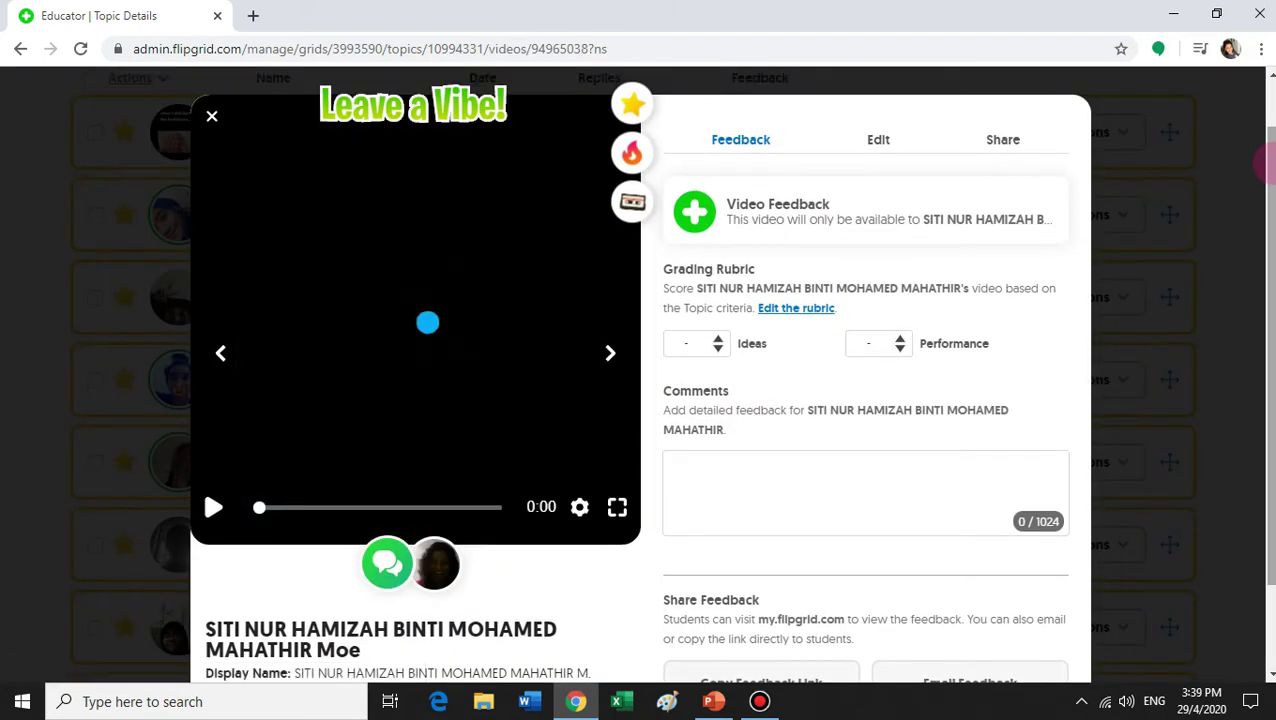
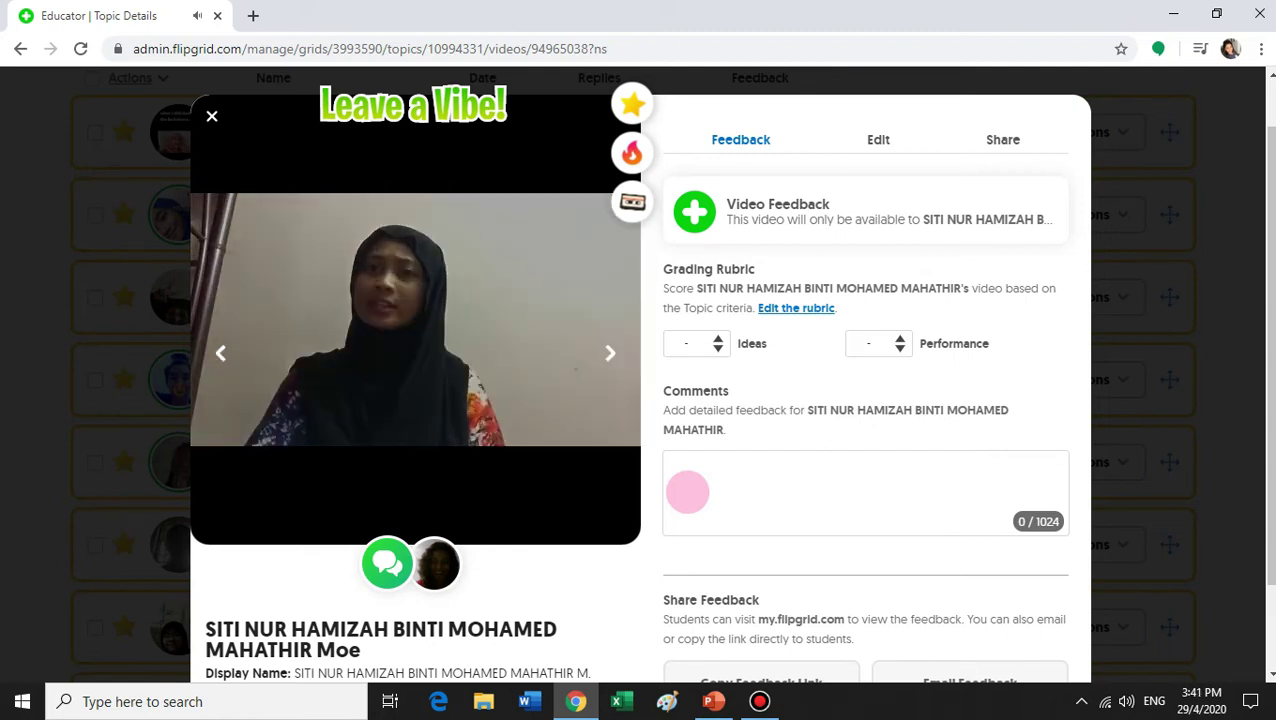
- Close the student's video to get back to the Hello there Covid Heroes list of 11 responses
left_click(212, 116)
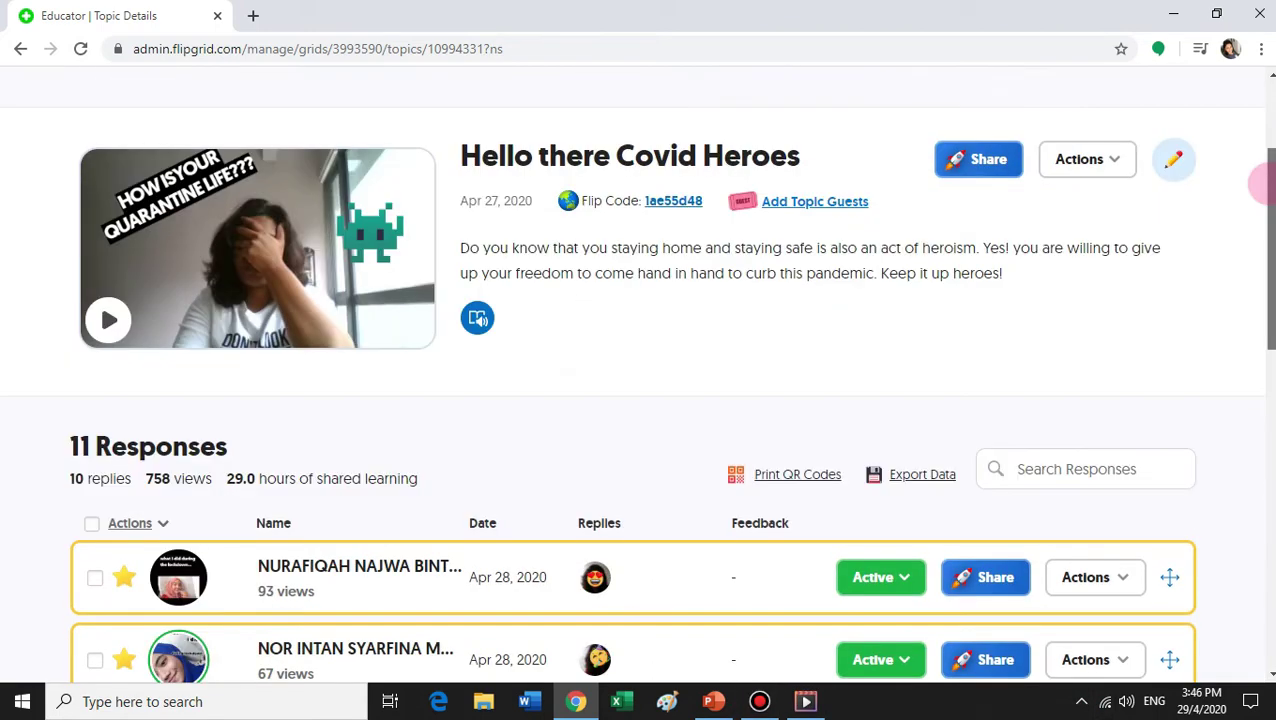
- Scroll the topic page and go to My Grids, showing the single 'Coping with Covid-19' grid
mouse_move(1262, 186)
left_mouse_down()
mouse_move(1268, 447)
mouse_move(1268, 176)
left_mouse_up()
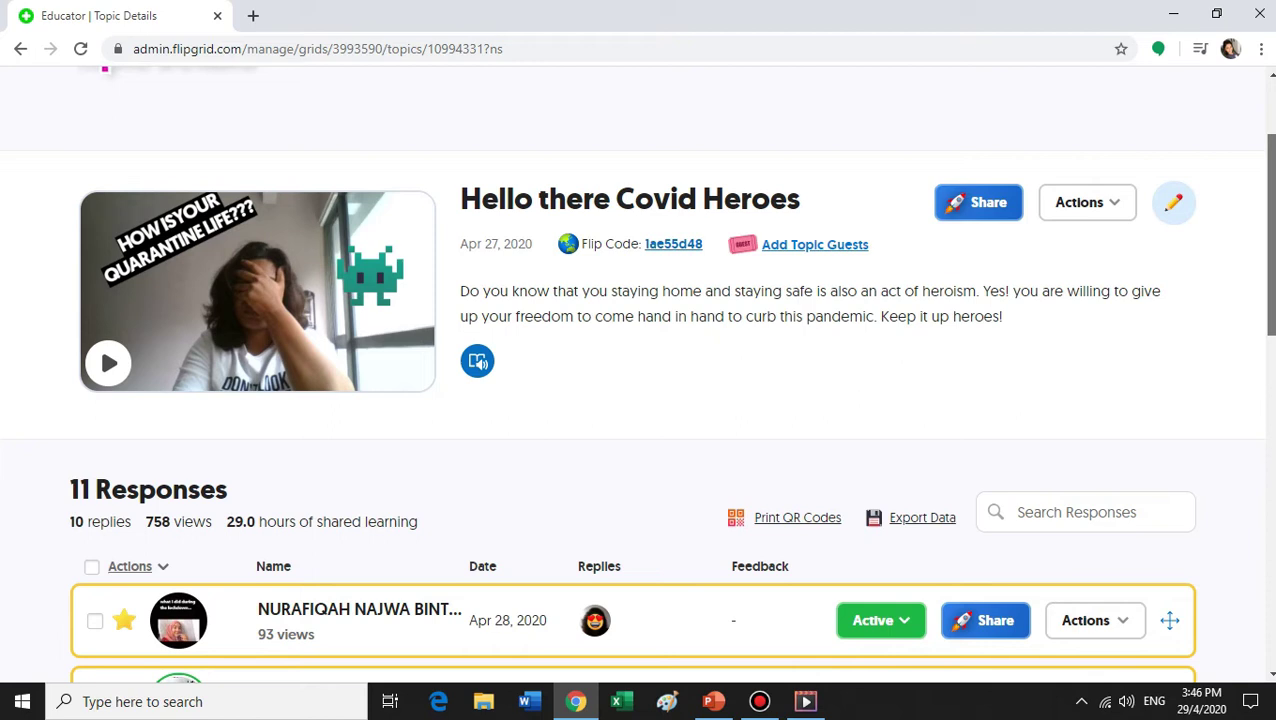
mouse_move(1268, 176)
left_mouse_down()
mouse_move(1268, 215)
mouse_move(1268, 172)
left_mouse_up()
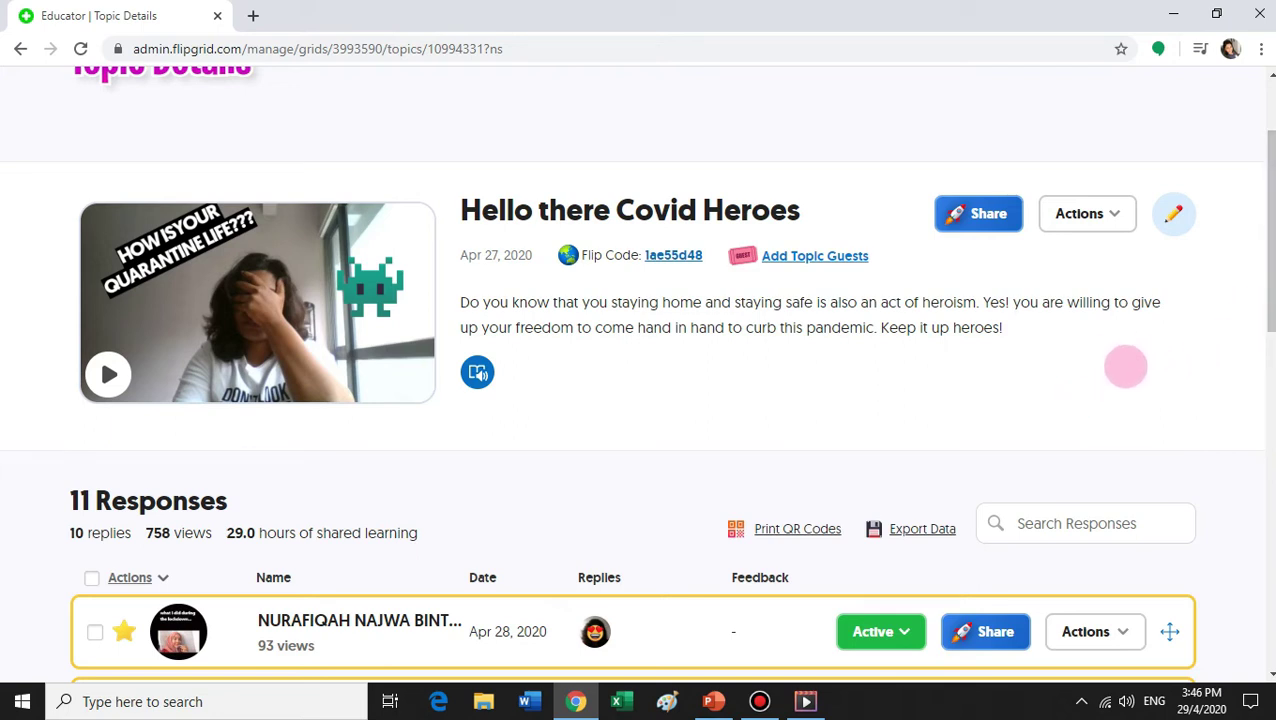
scroll(1262, 276, "up", 1)
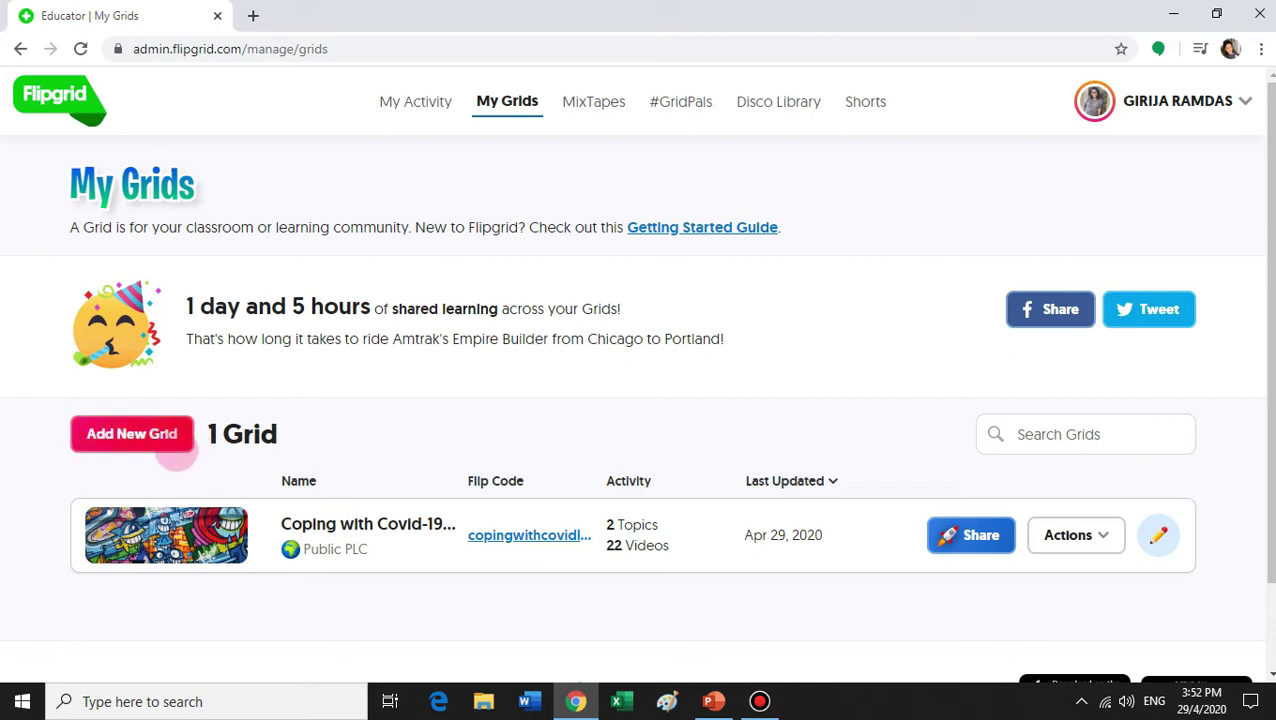
- Start a new grid named 'Three people that I missed the most' and choose school email as its type
left_click(153, 463)
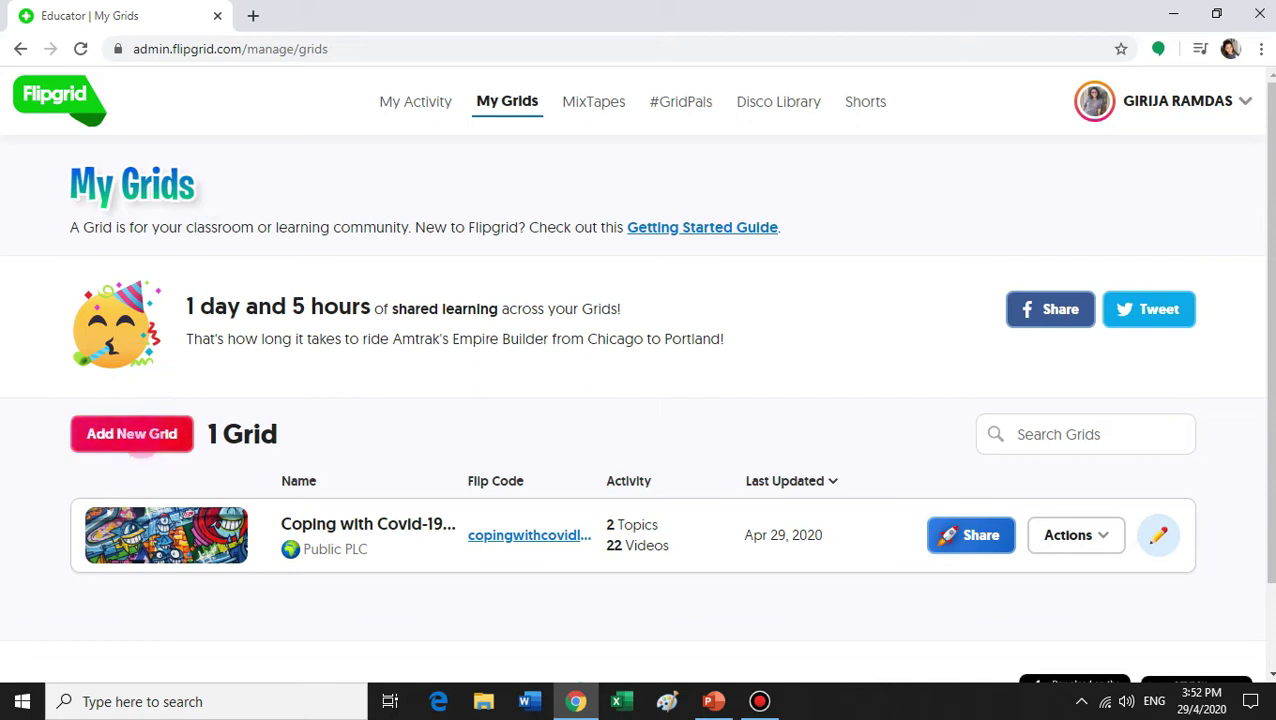
left_click(140, 445)
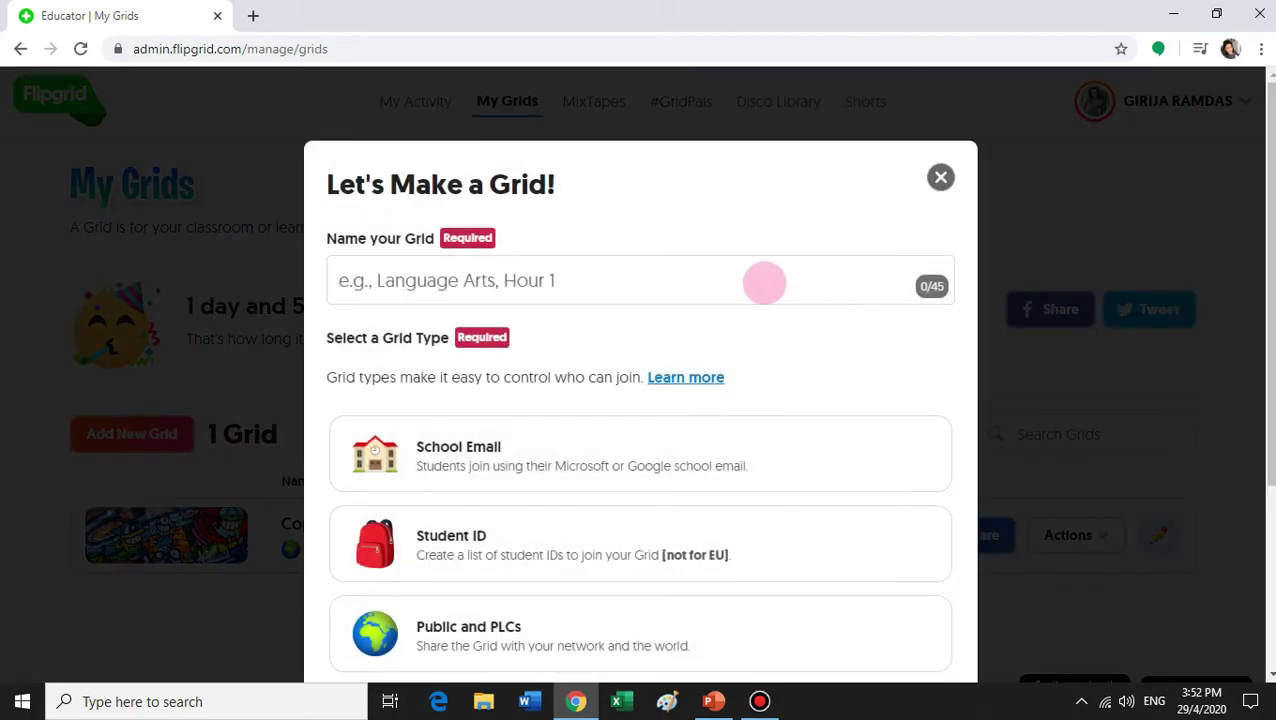
left_click(744, 284)
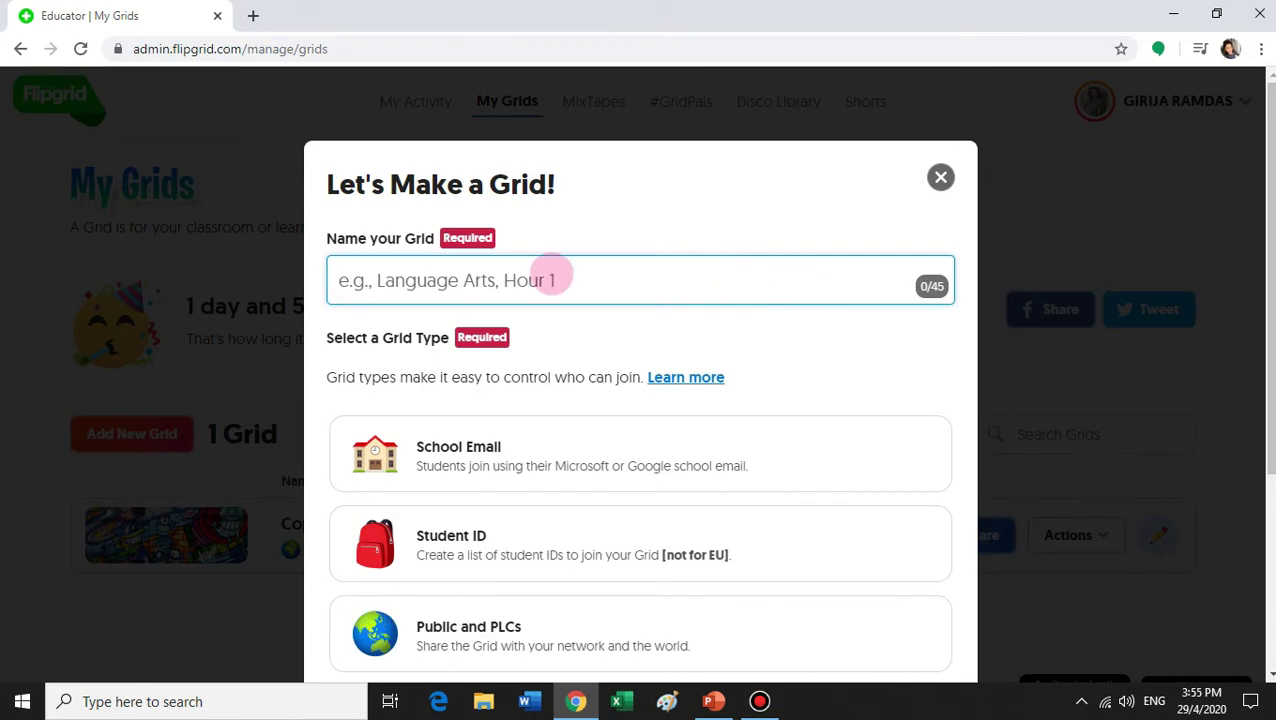
type("Three people that I mi")
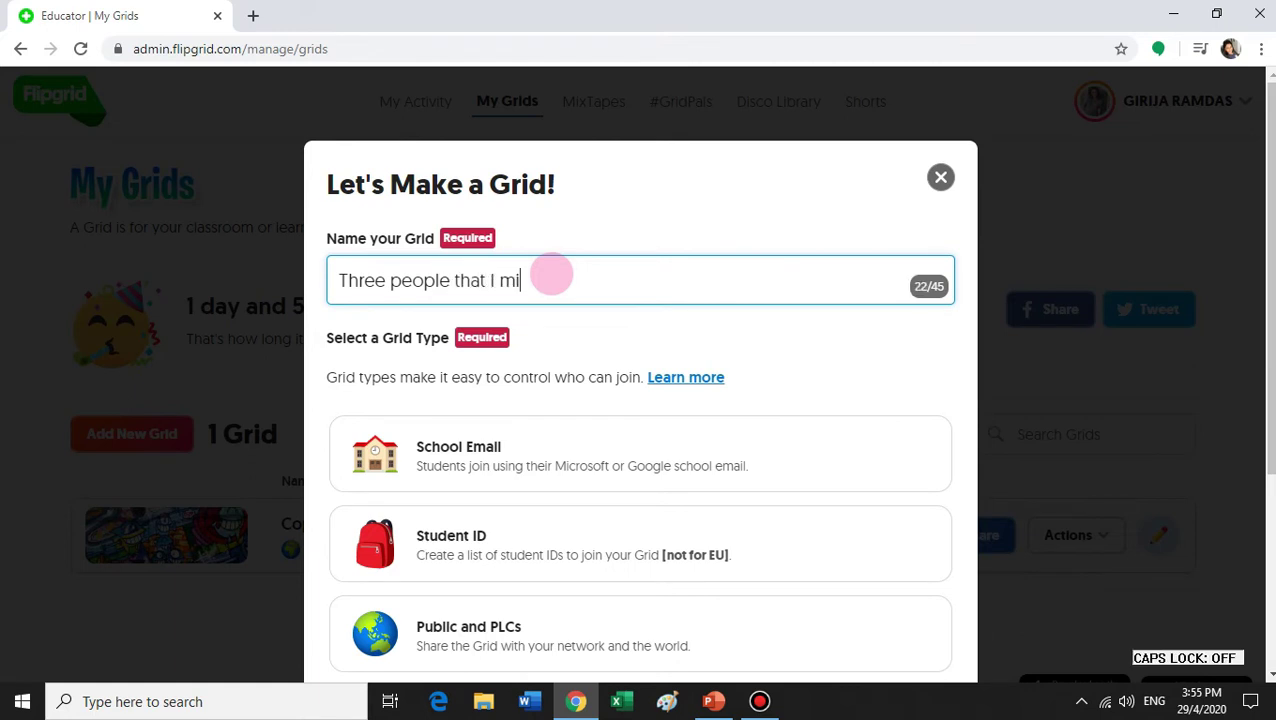
type("ssed the most")
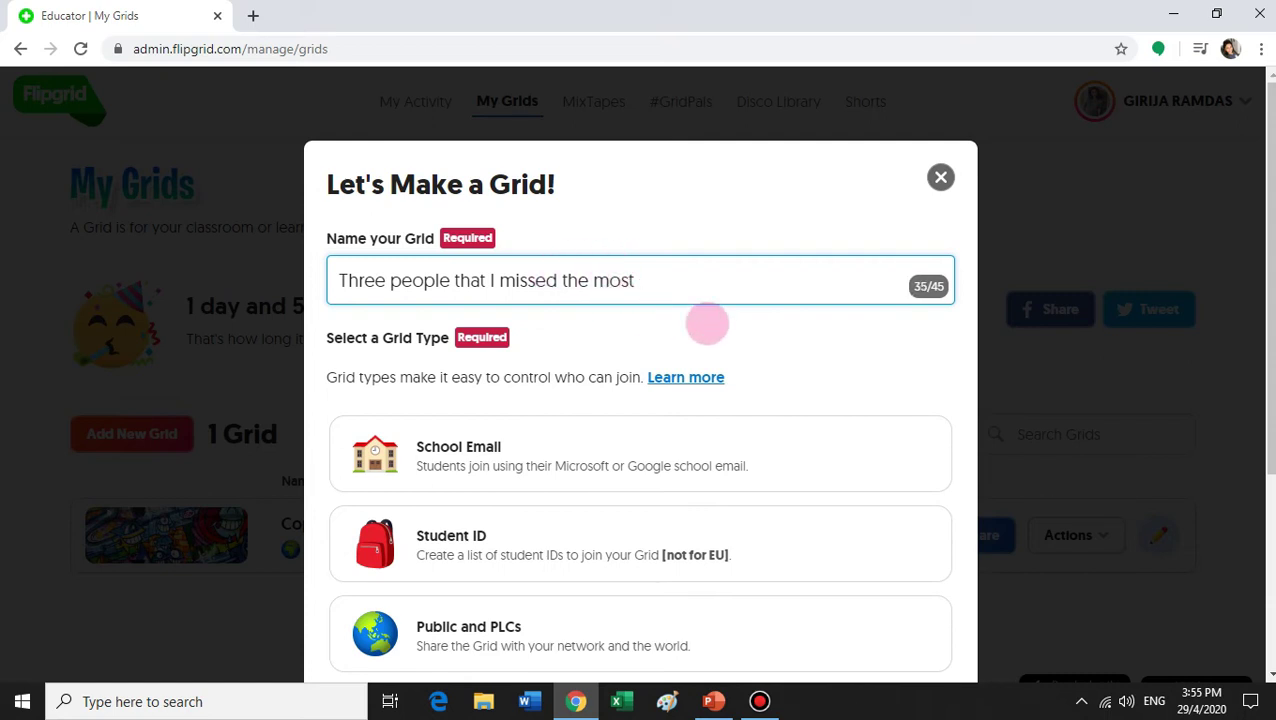
left_click_drag(1266, 180, 1266, 234)
left_click(473, 340)
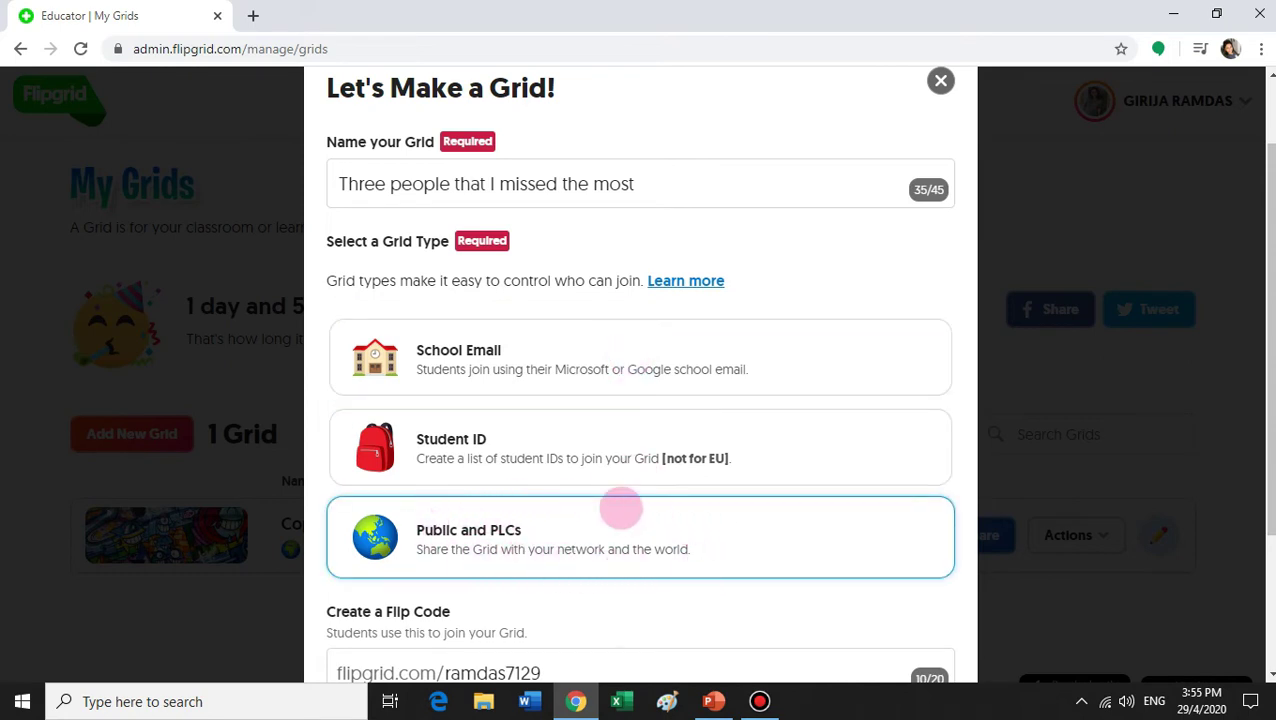
left_click(621, 509)
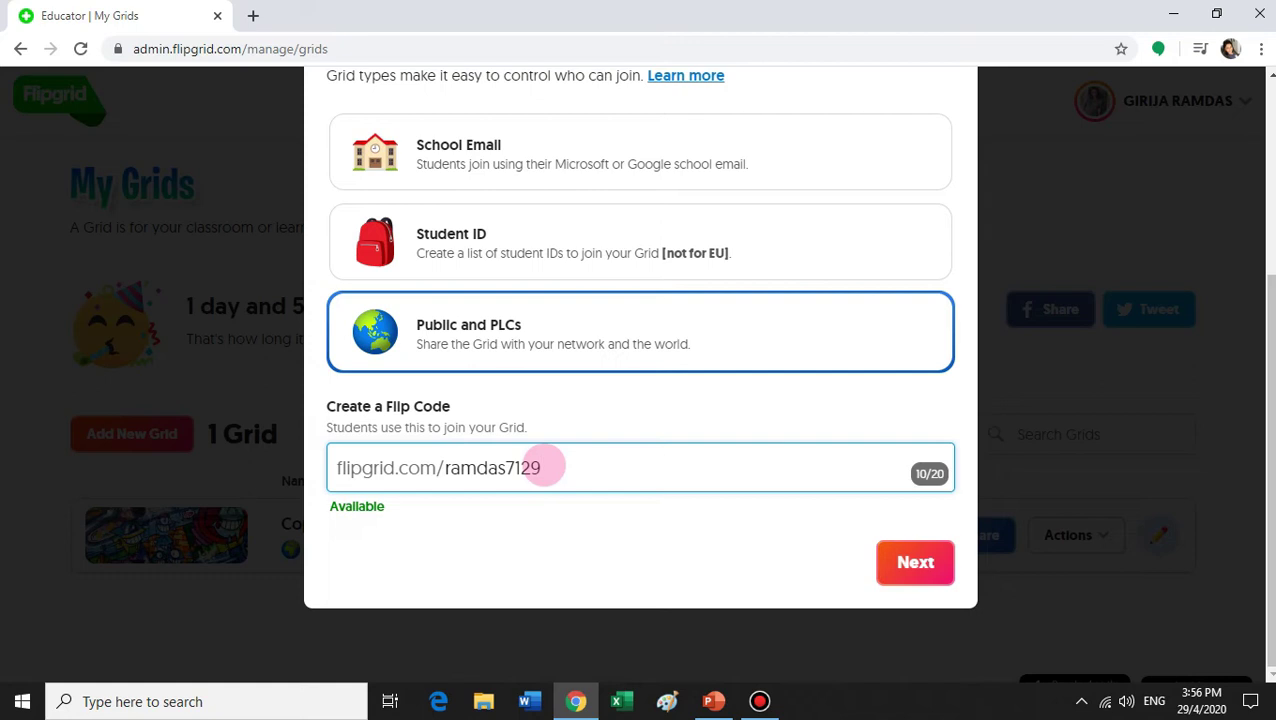
key("BackSpace")
key("BackSpace")
key("BackSpace")
key("BackSpace")
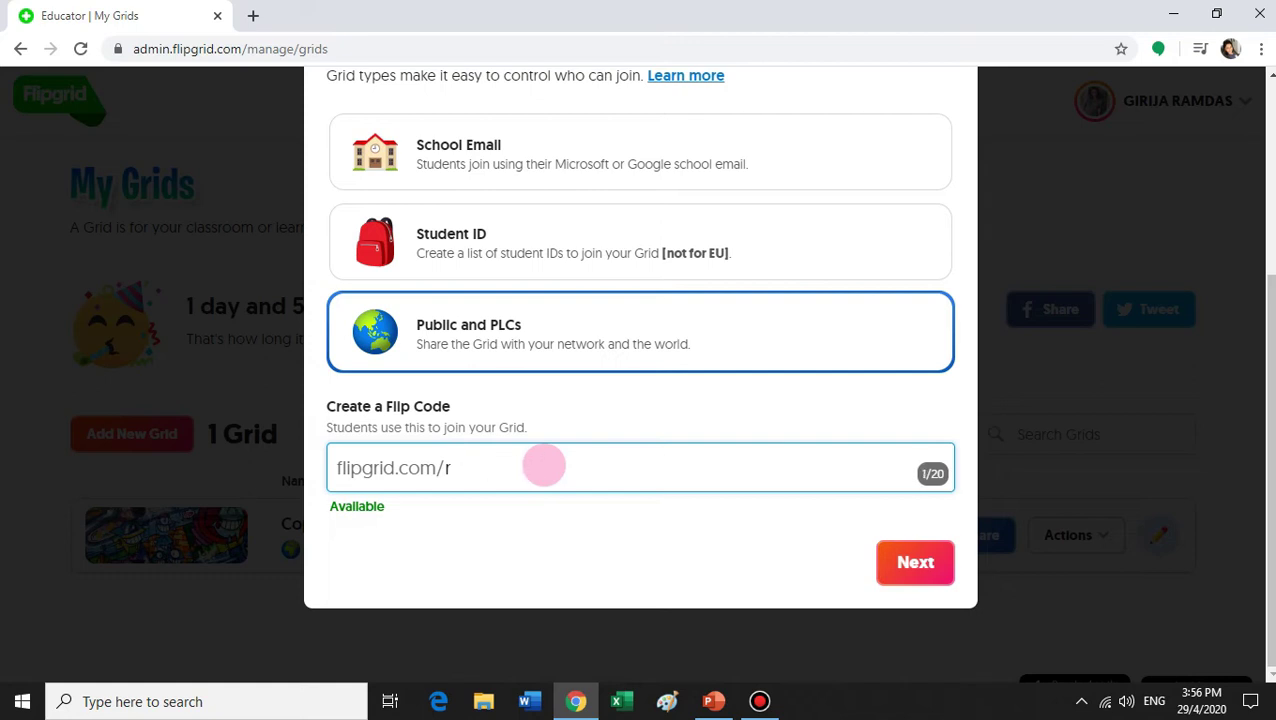
key("BackSpace")
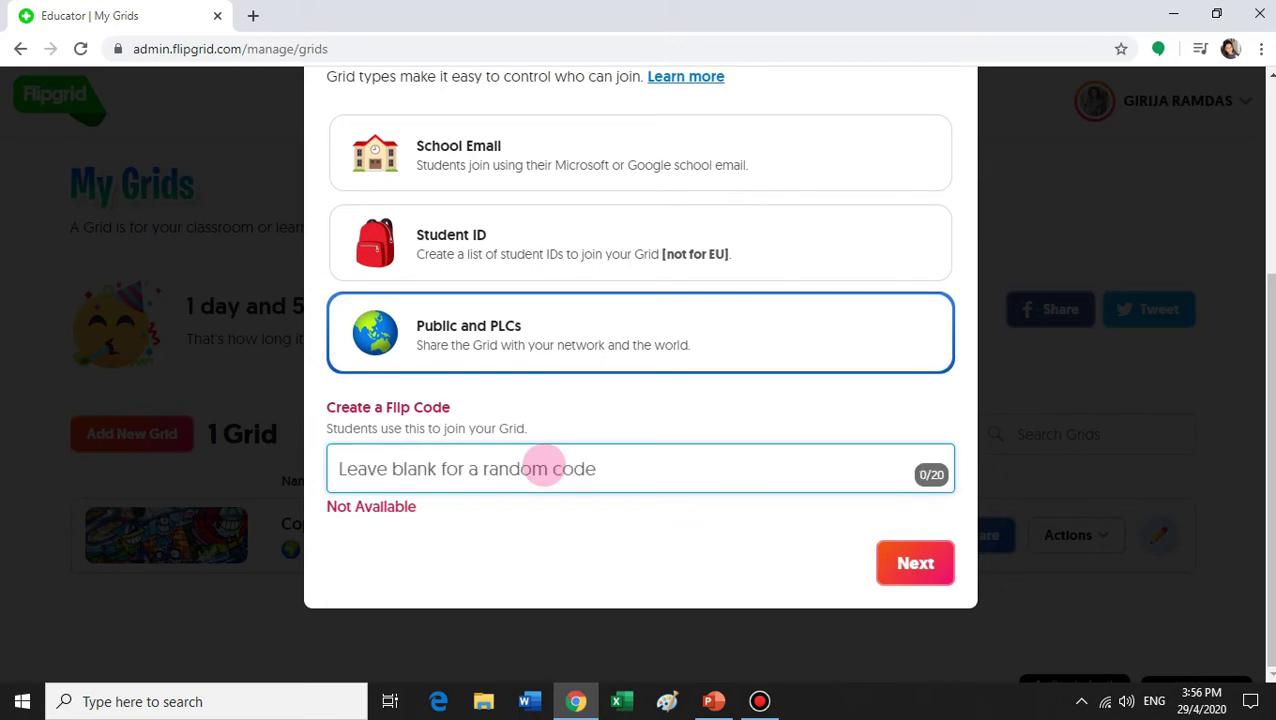
type("pe")
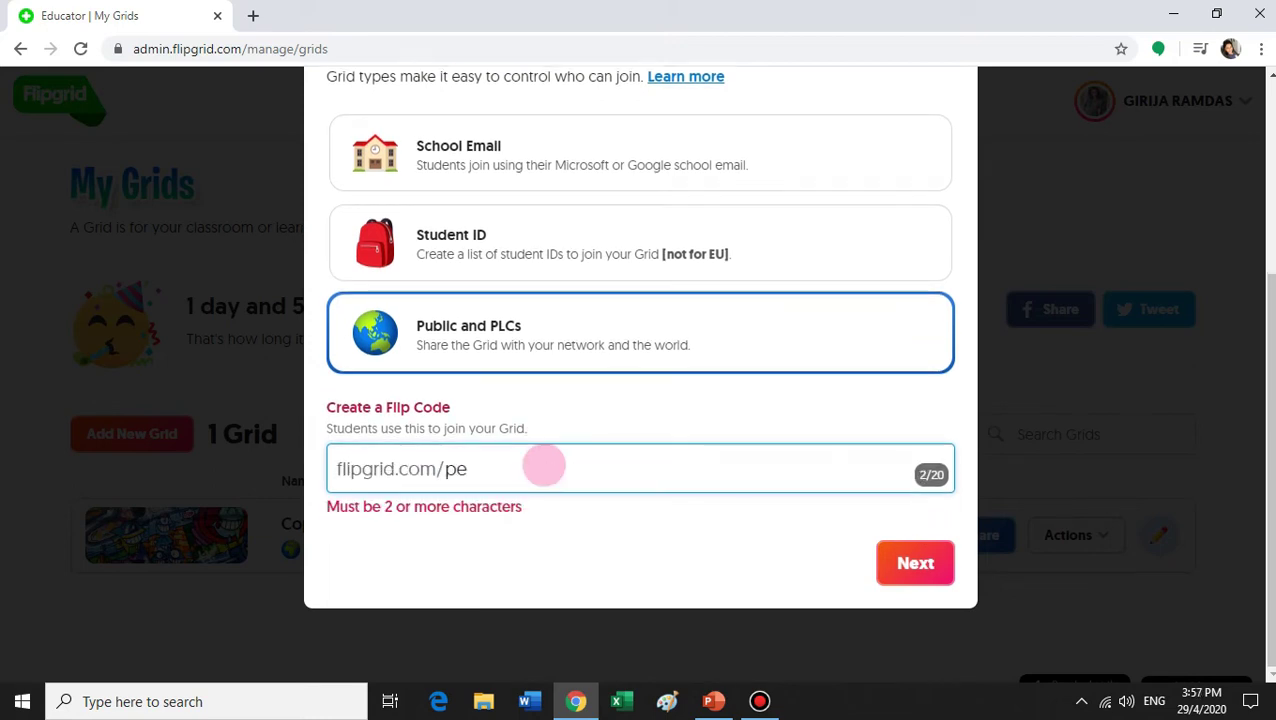
type("opleimiss")
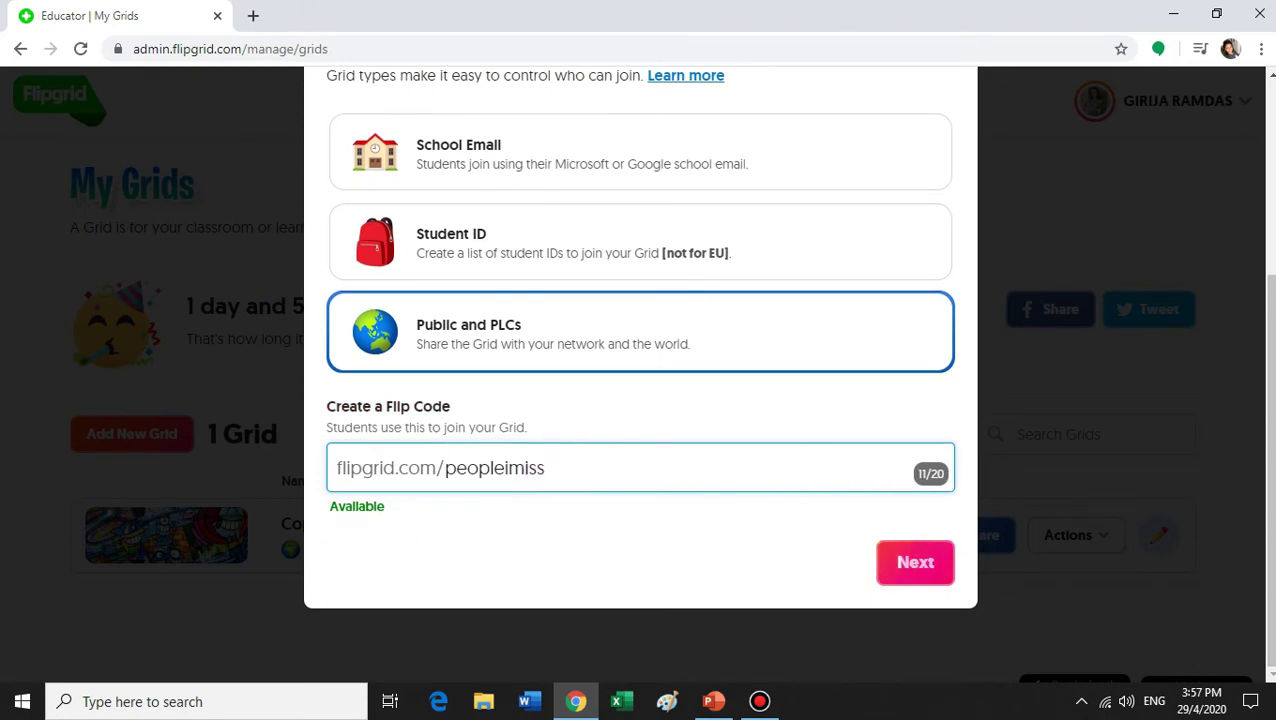
left_click(873, 580)
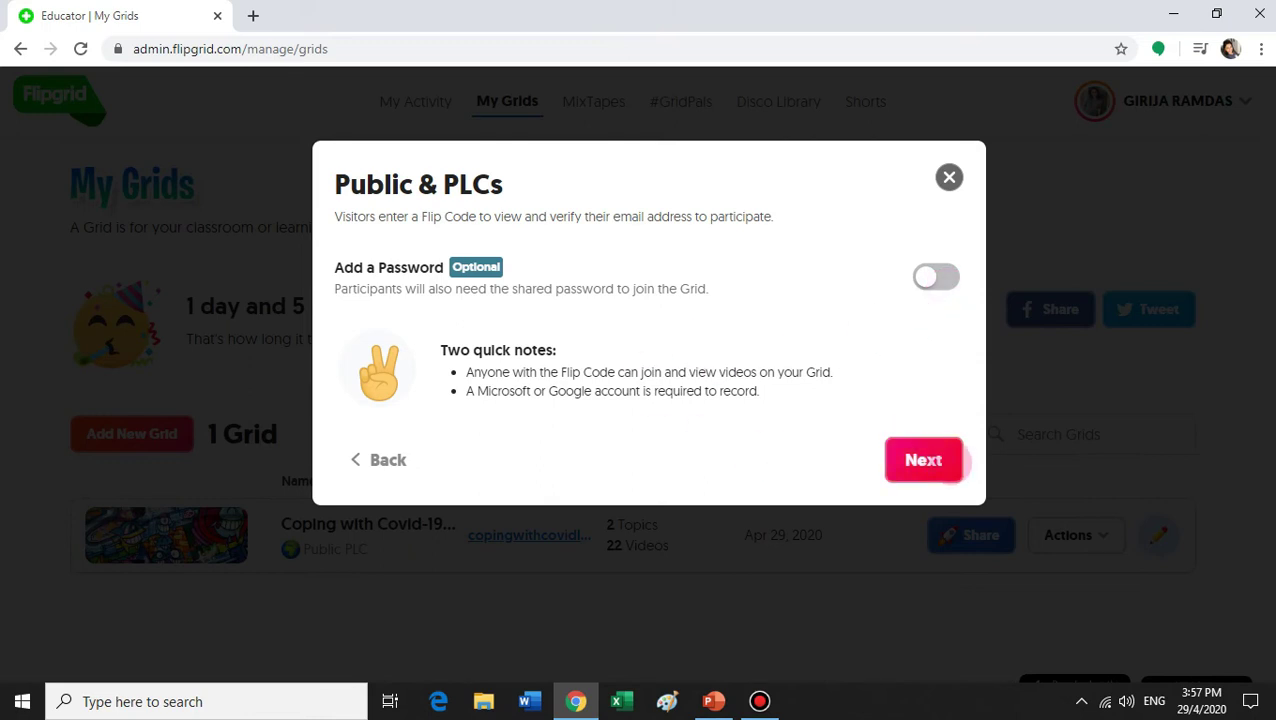
- Create the grid without a password and go to its Grid Details page
left_click(958, 461)
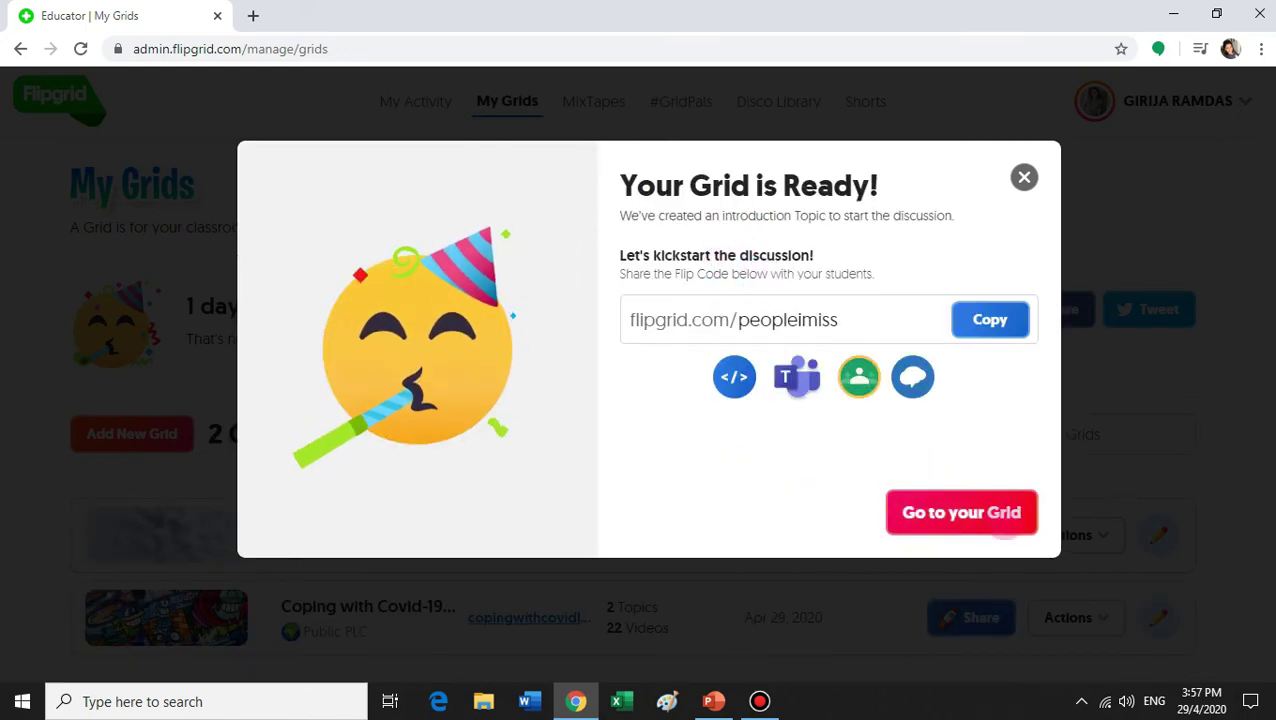
left_click(1005, 530)
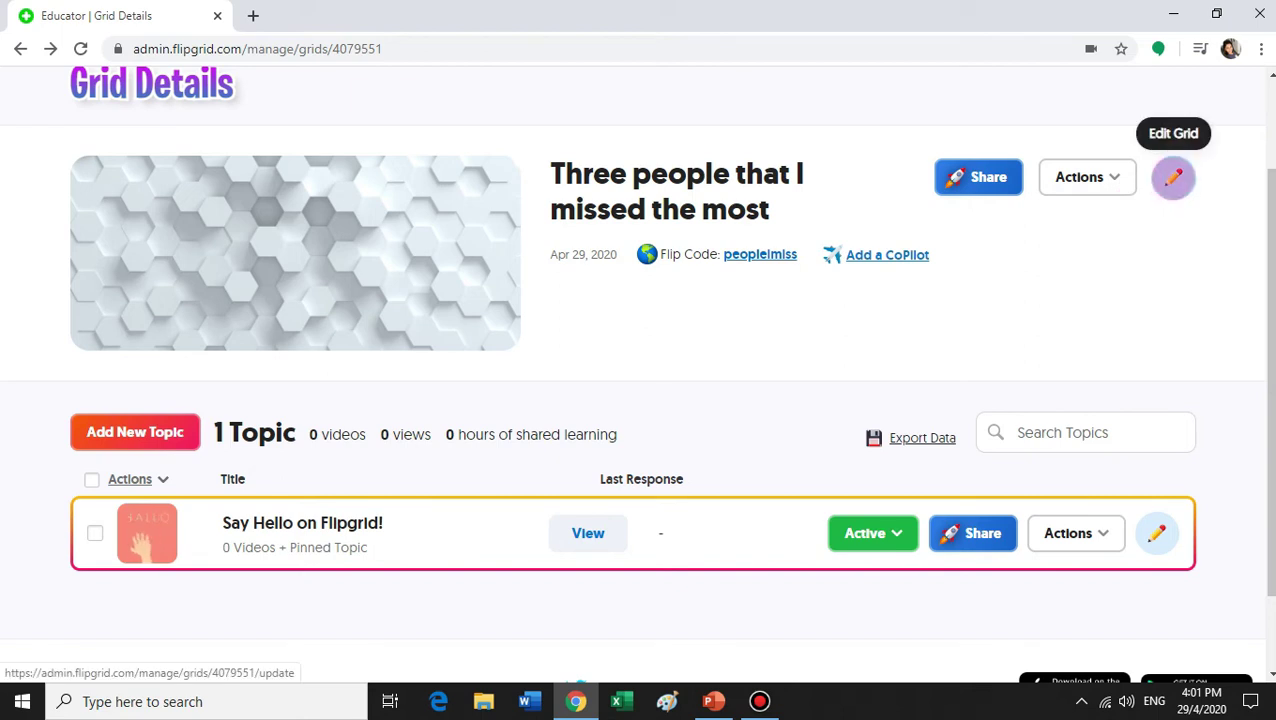
- Set the cartoon children picture as the grid's cover image and save the grid
left_click(1173, 177)
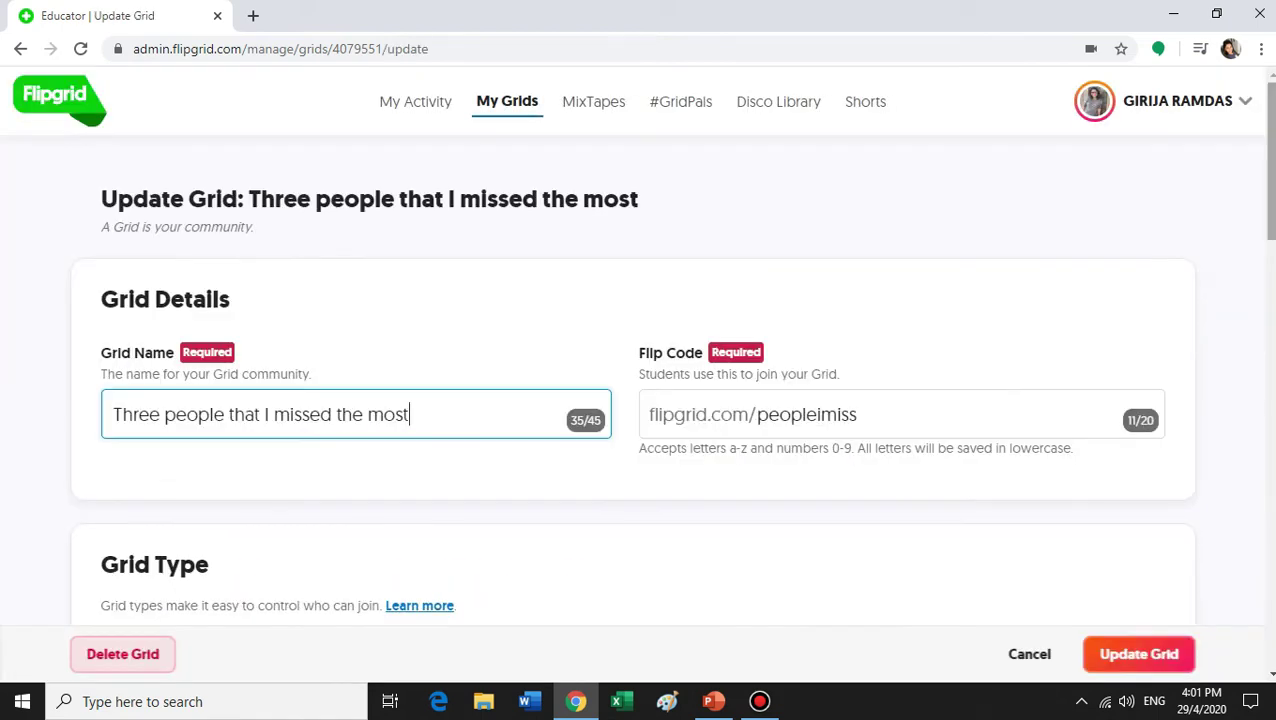
left_click_drag(1266, 152, 1265, 493)
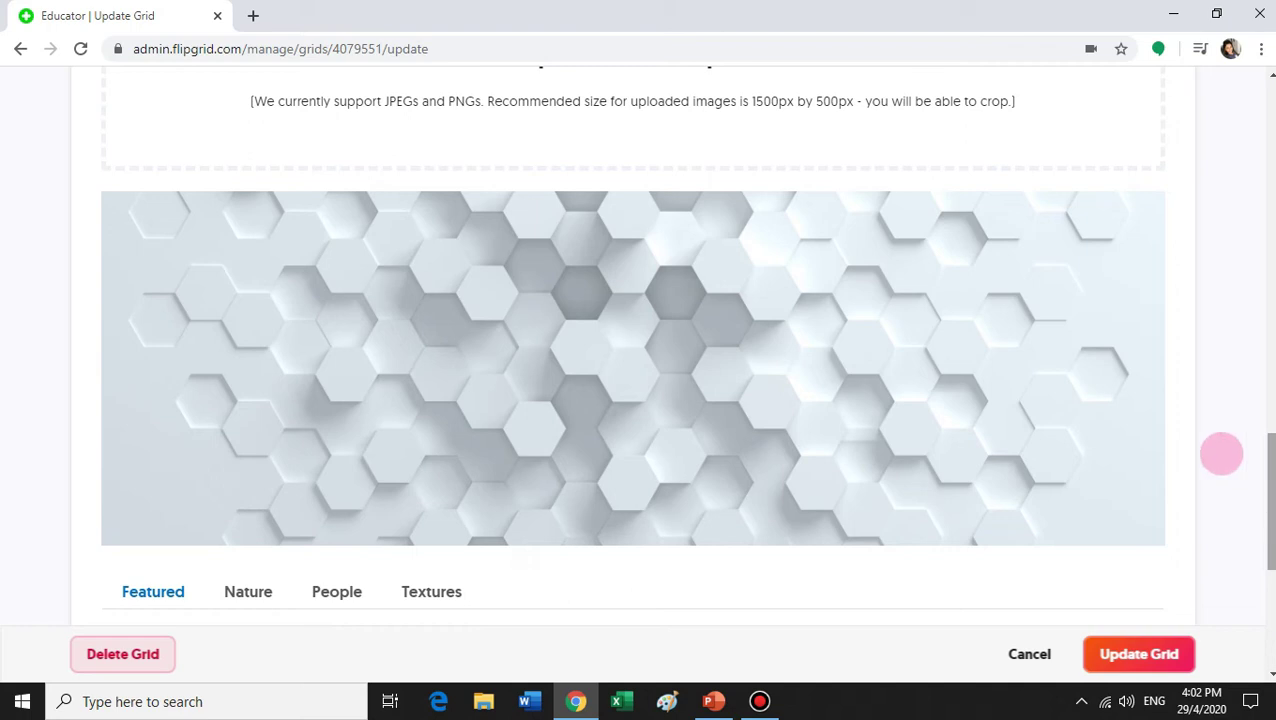
left_click_drag(1265, 463, 1265, 519)
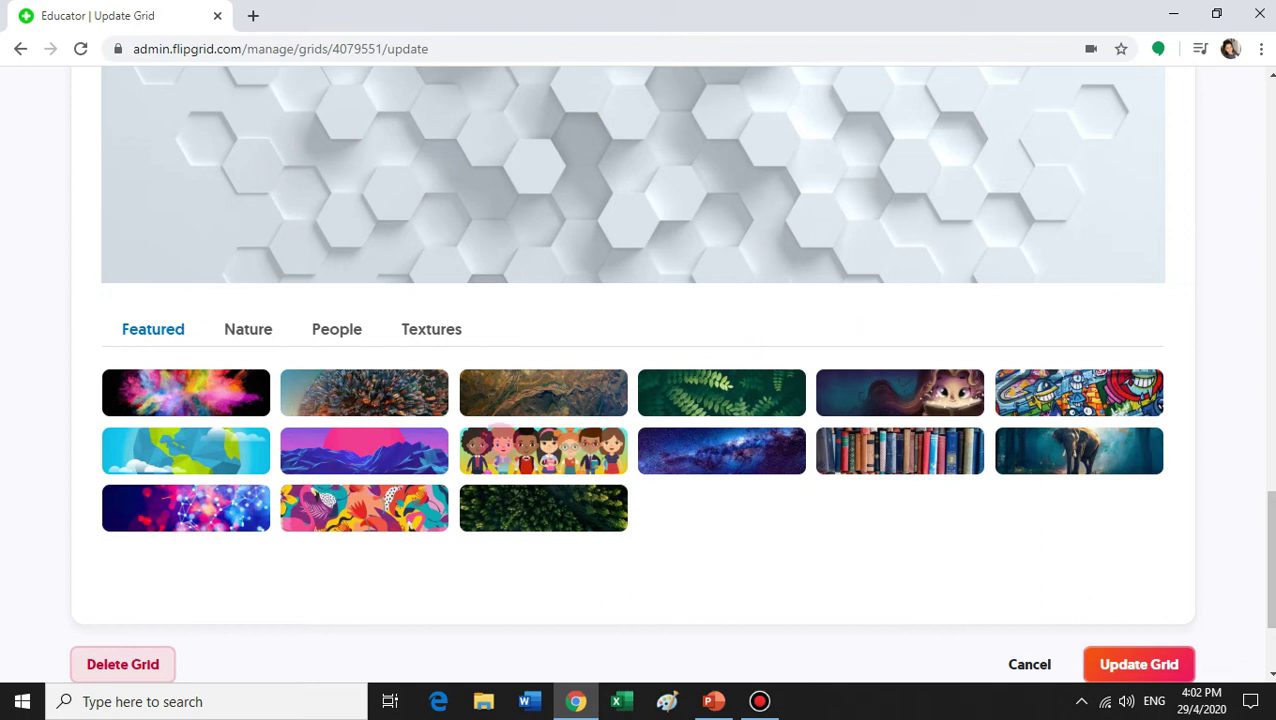
left_click(499, 443)
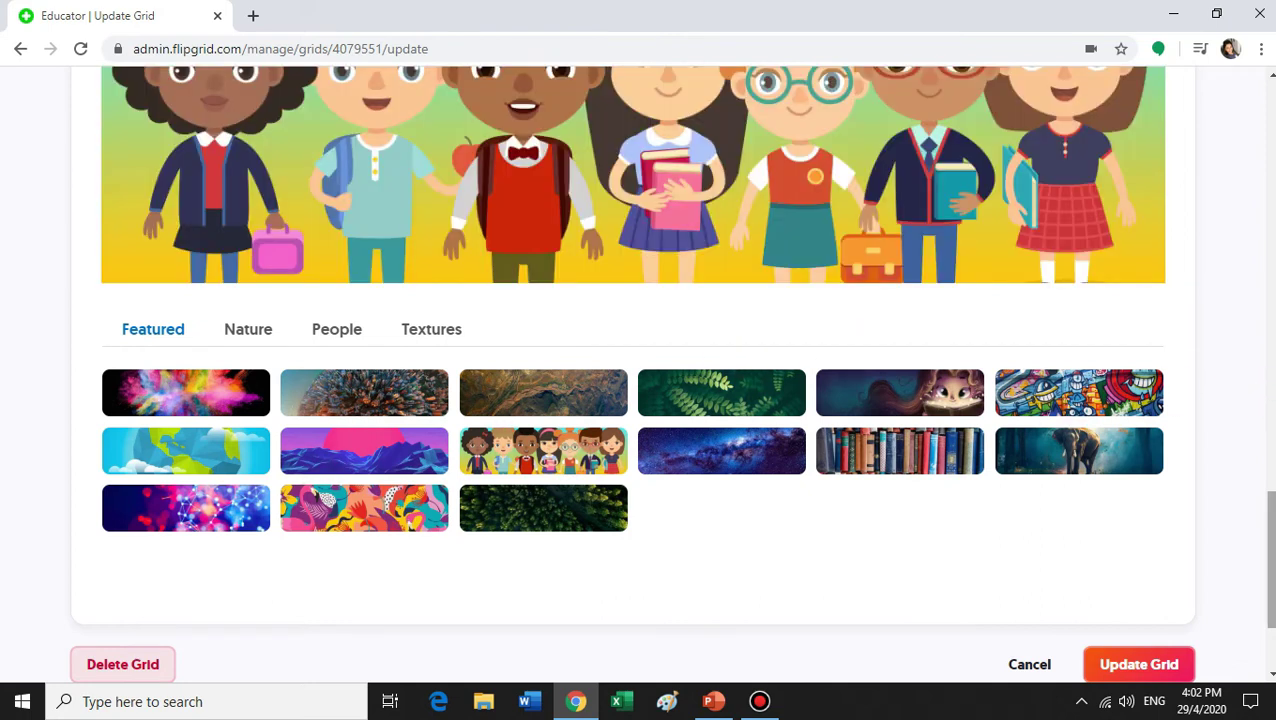
scroll(632, 345, "up", 5)
scroll(632, 345, "down", 2)
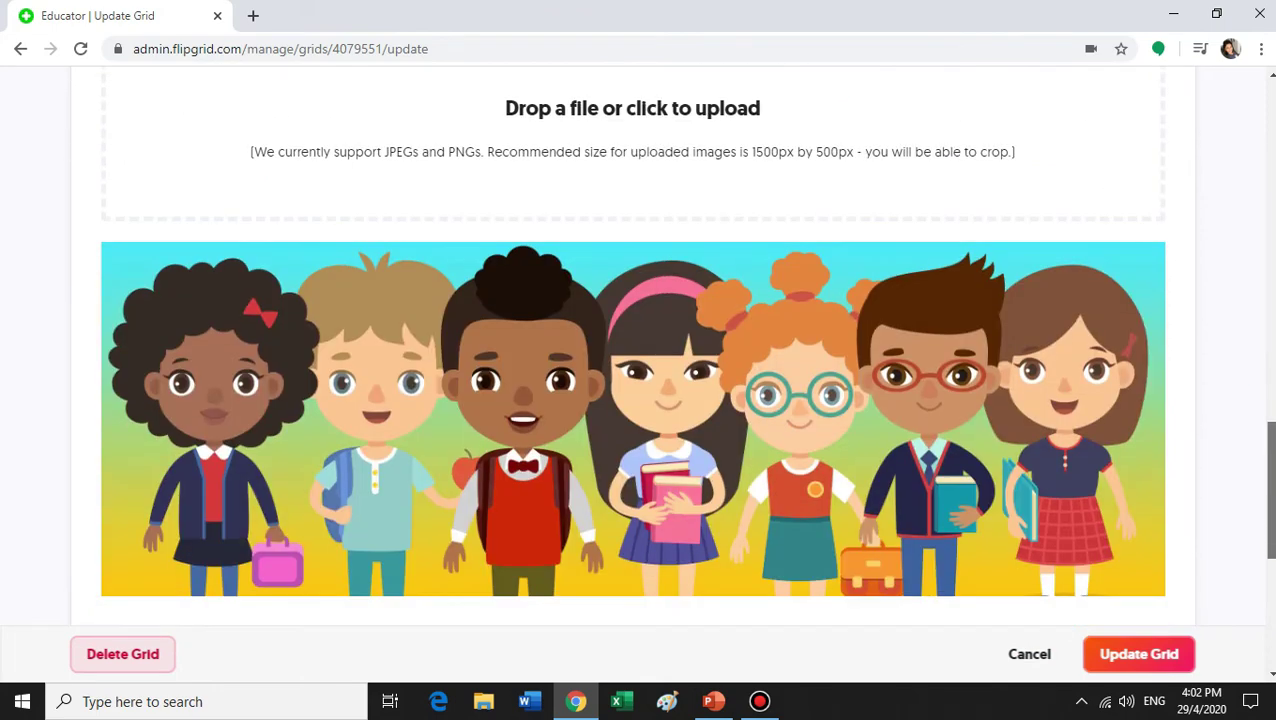
scroll(1256, 236, "up", 10)
scroll(1256, 236, "down", 12)
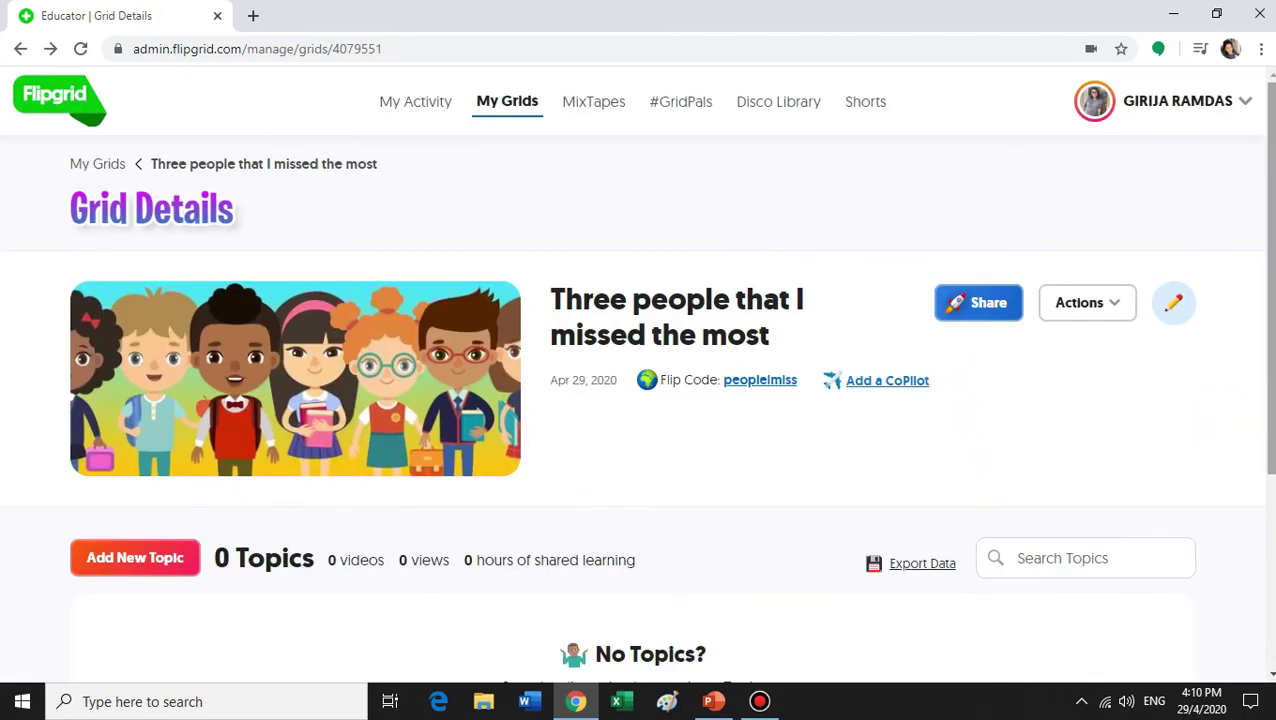
- Add a topic titled 'People that I miss' with a 2 minutes 30 seconds recording limit
scroll(1264, 327, "down", 2)
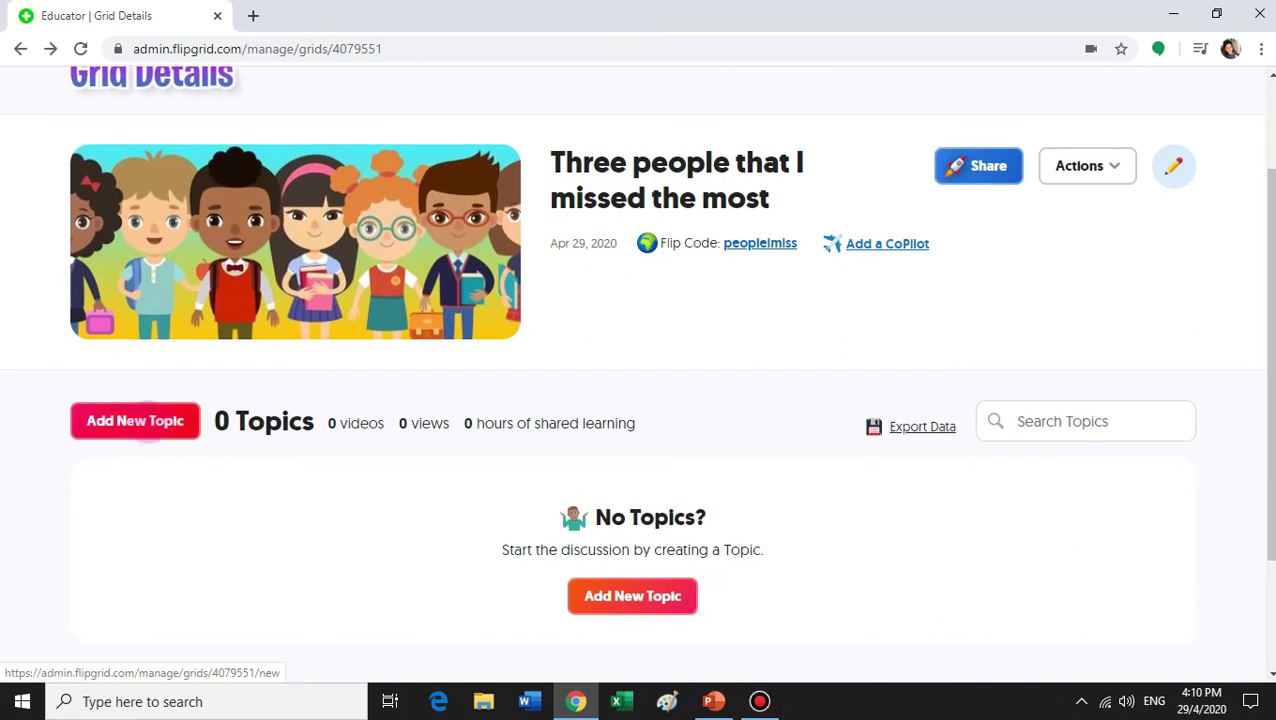
left_click(145, 425)
scroll(238, 308, "down", 1)
type("Peo")
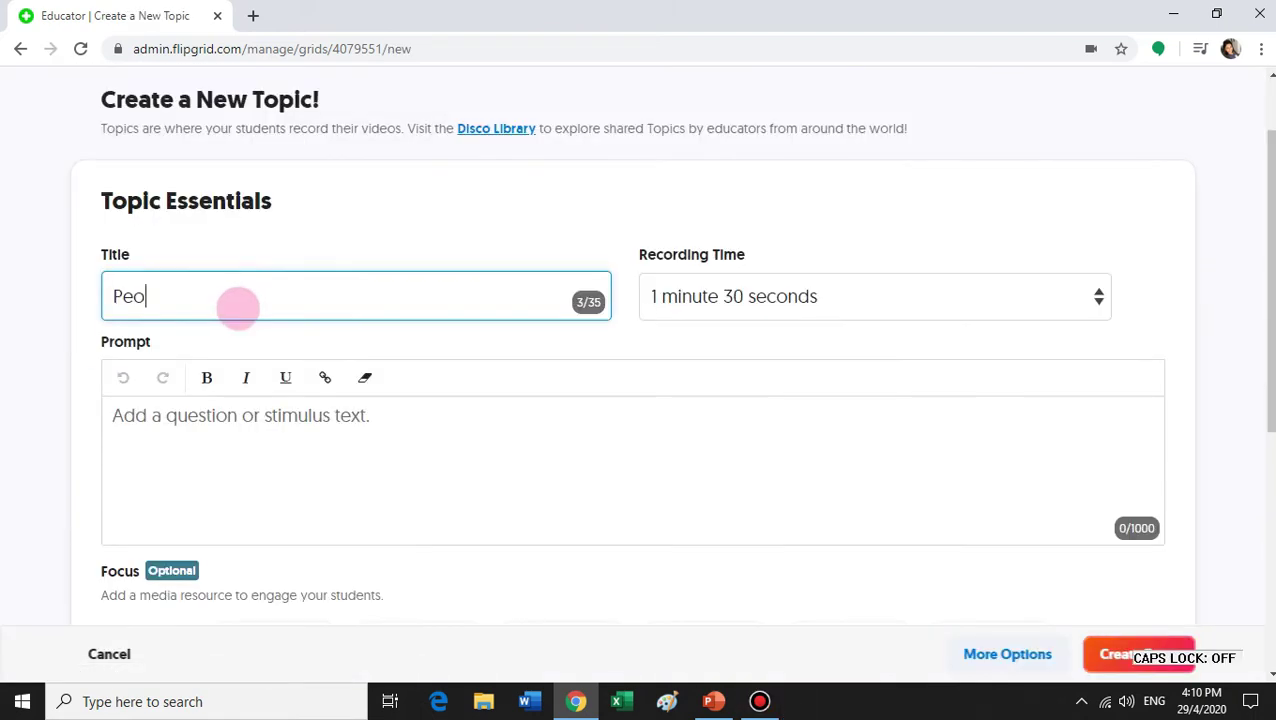
type("ple that I miss")
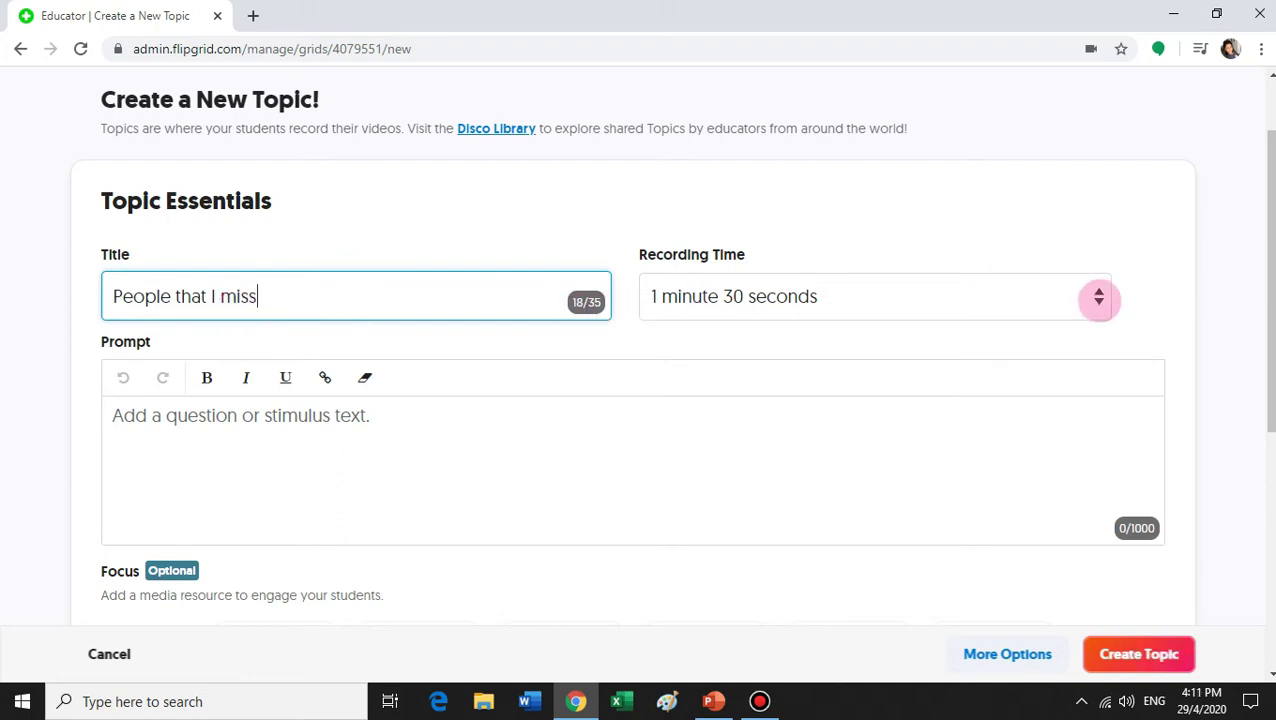
left_click(1098, 298)
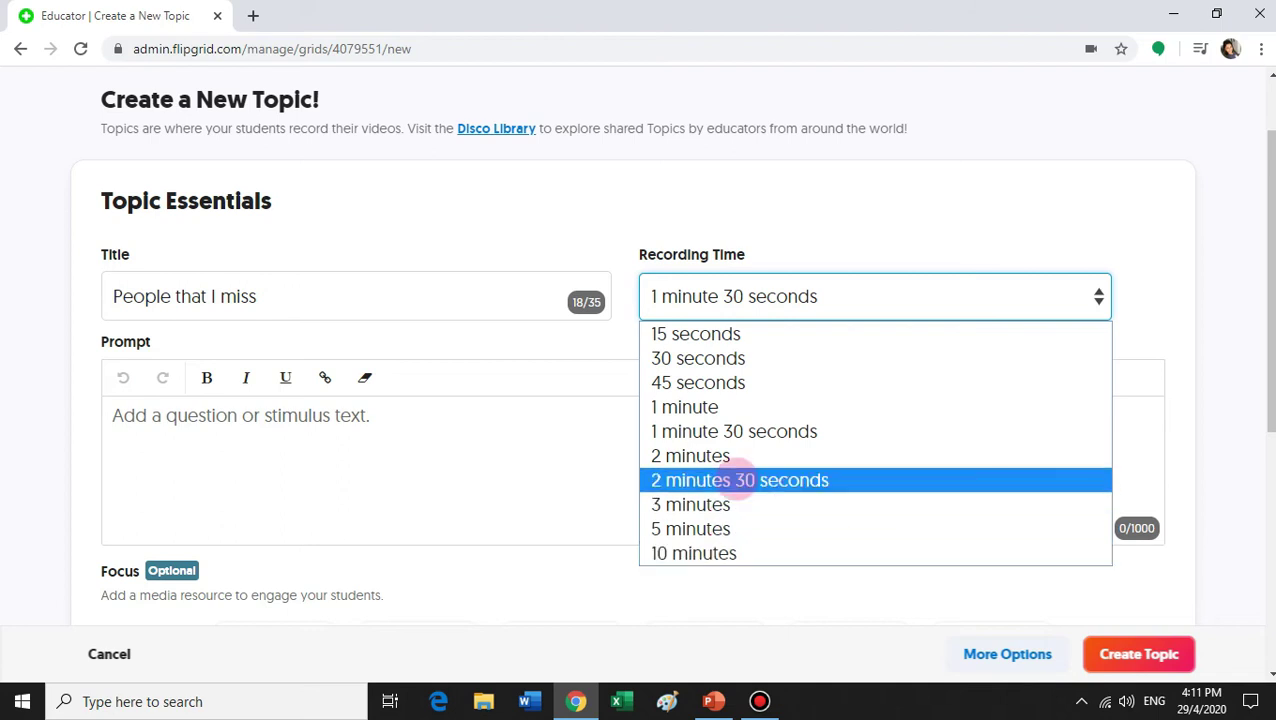
left_click(742, 480)
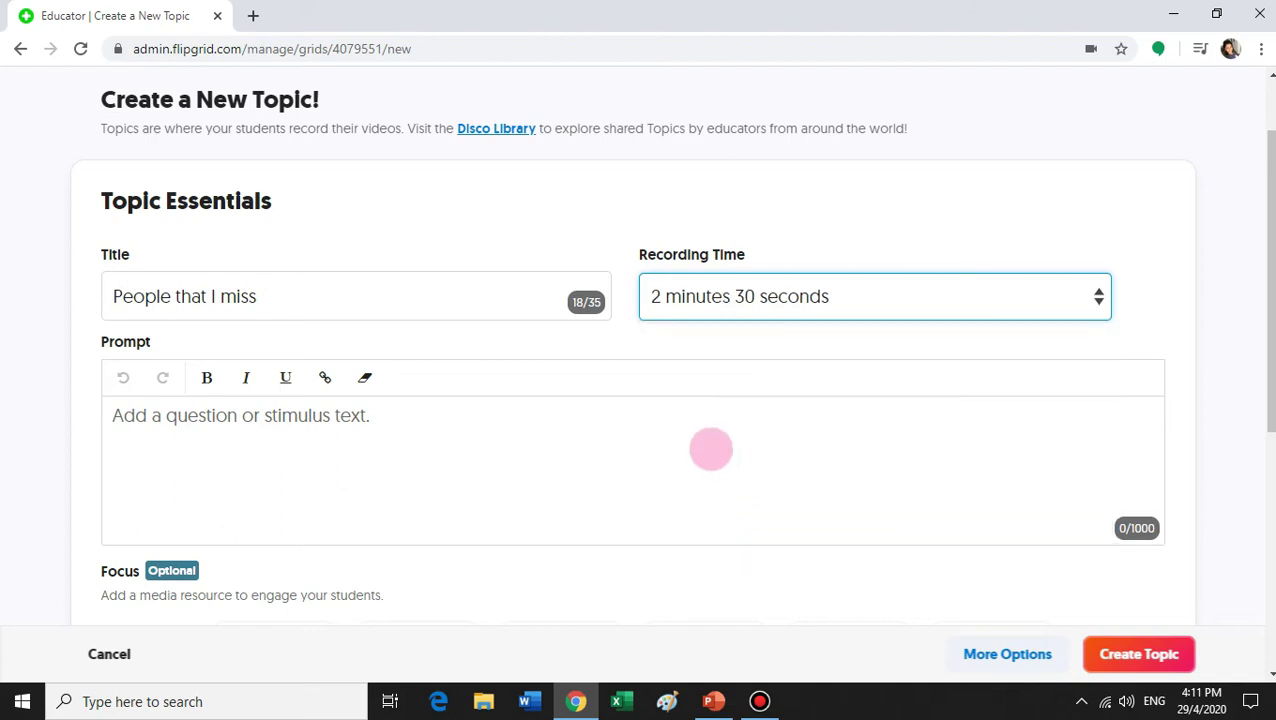
- Write the 128-character lockdown prompt and open the focus video recorder
left_click(110, 415)
type("I")
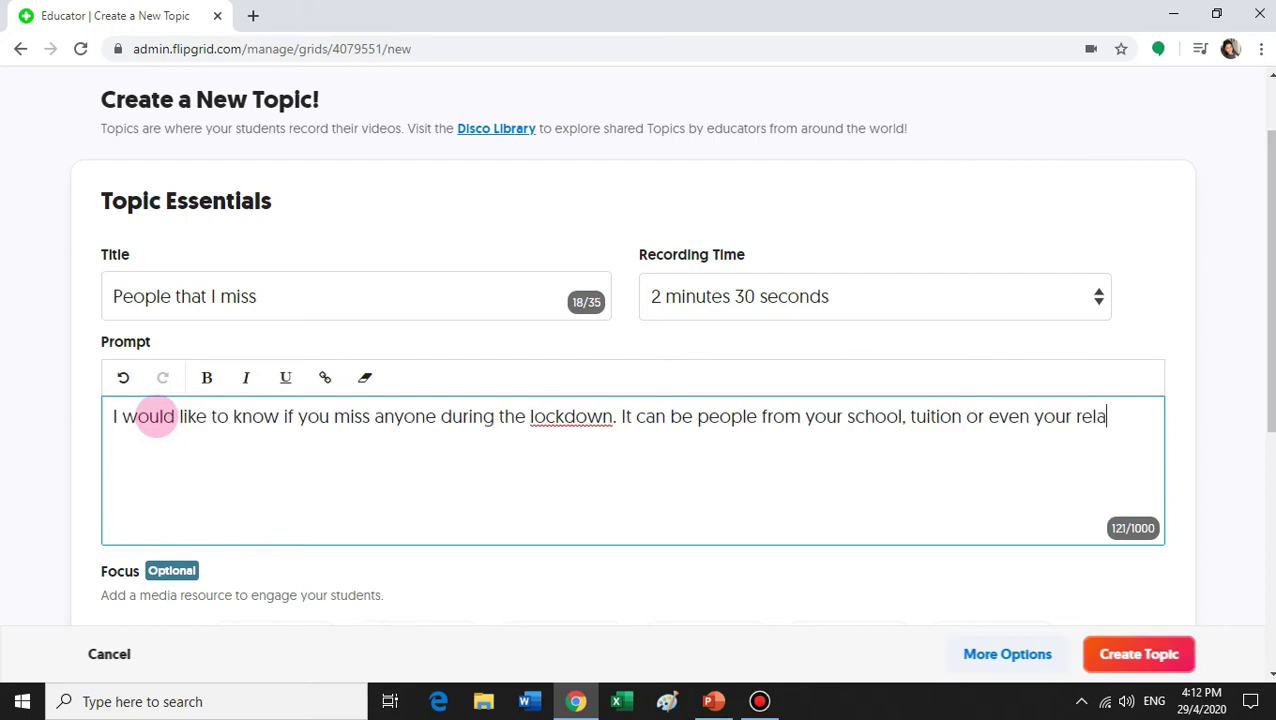
type("tives.")
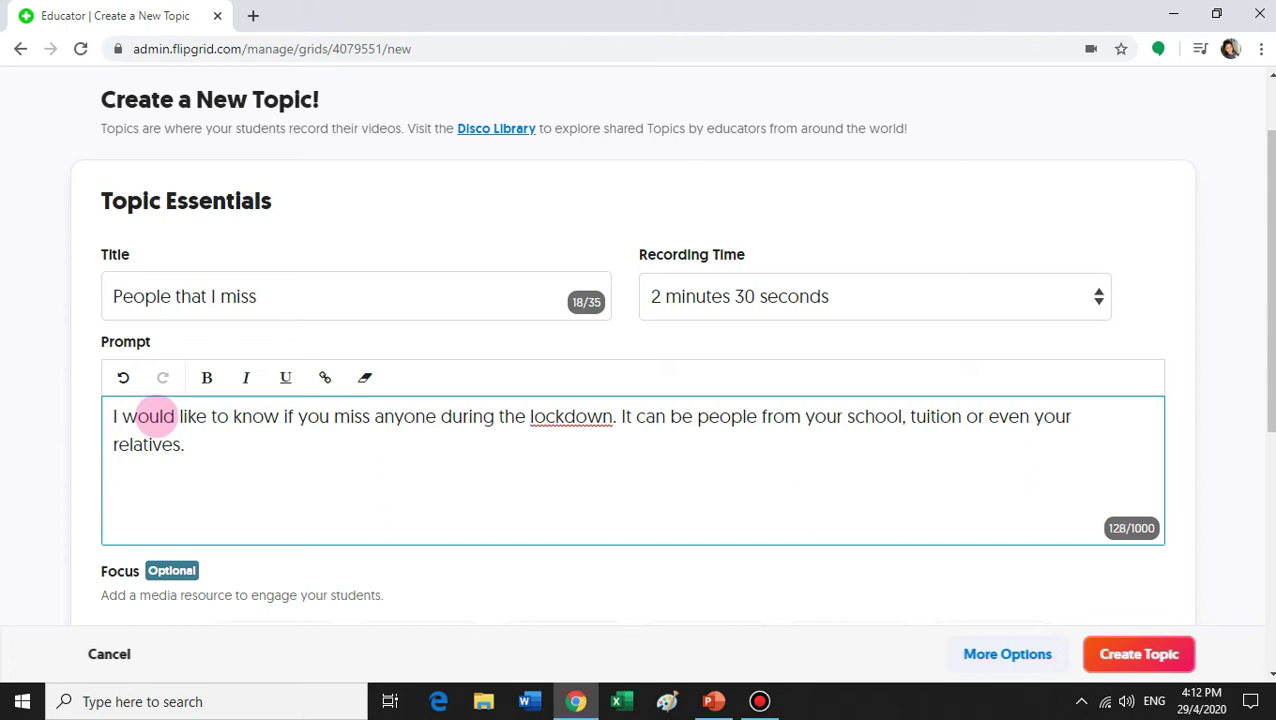
scroll(1192, 342, "down", 2)
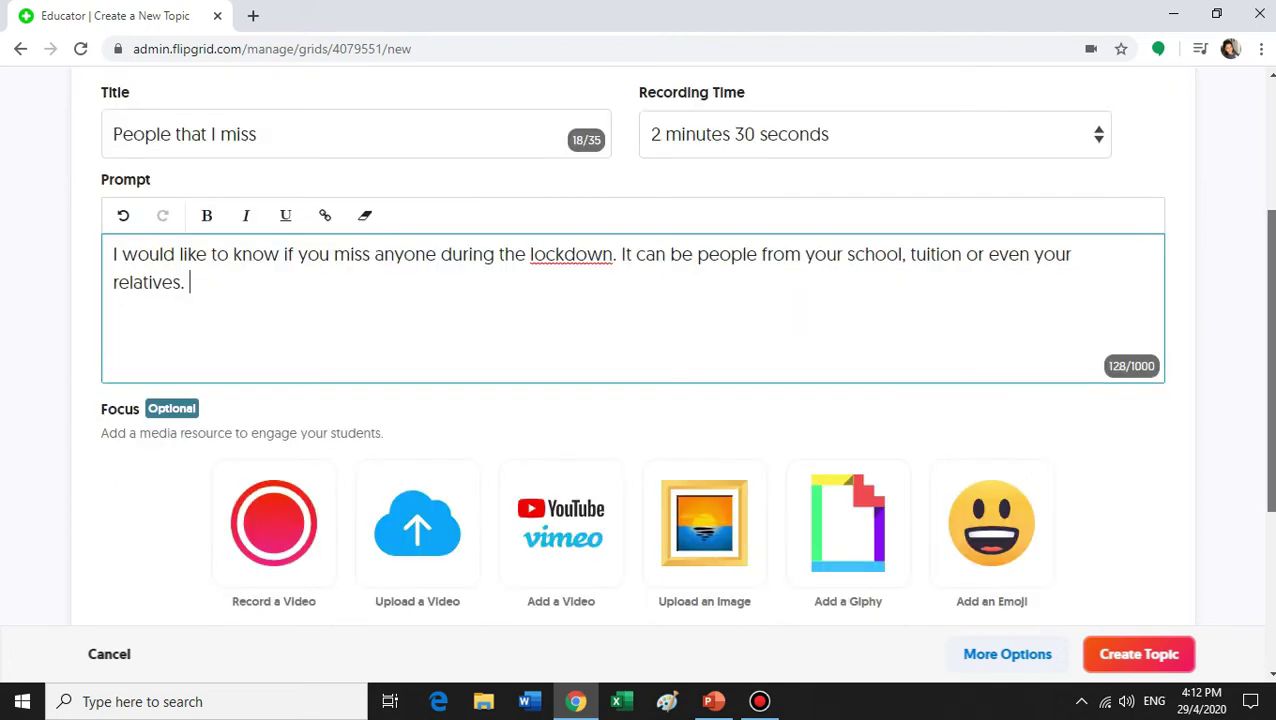
scroll(636, 374, "down", 2)
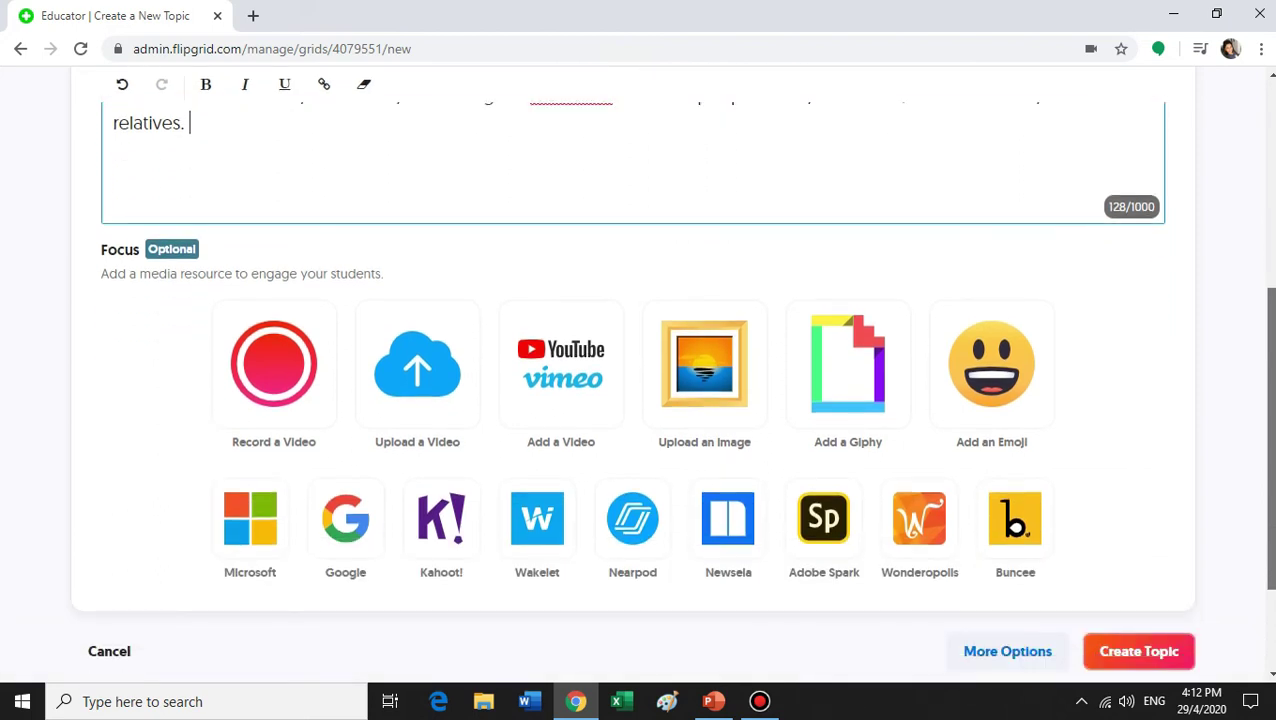
scroll(612, 300, "down", 1)
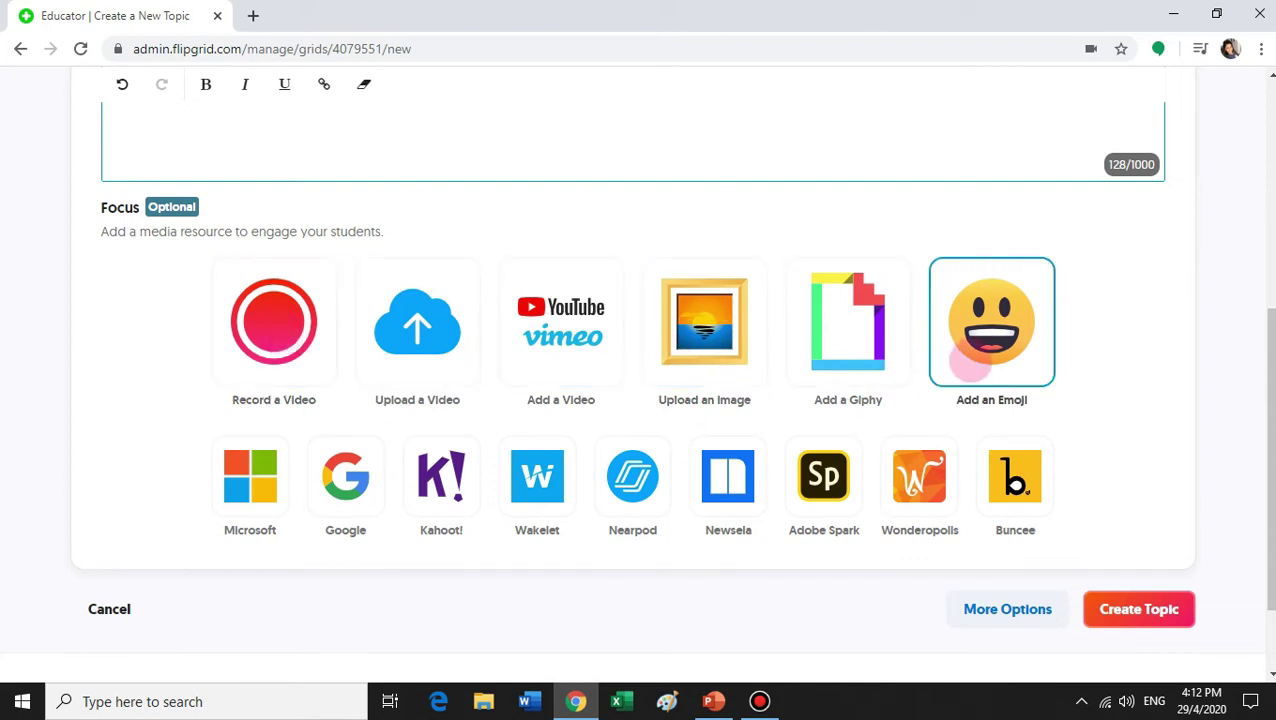
left_click(272, 350)
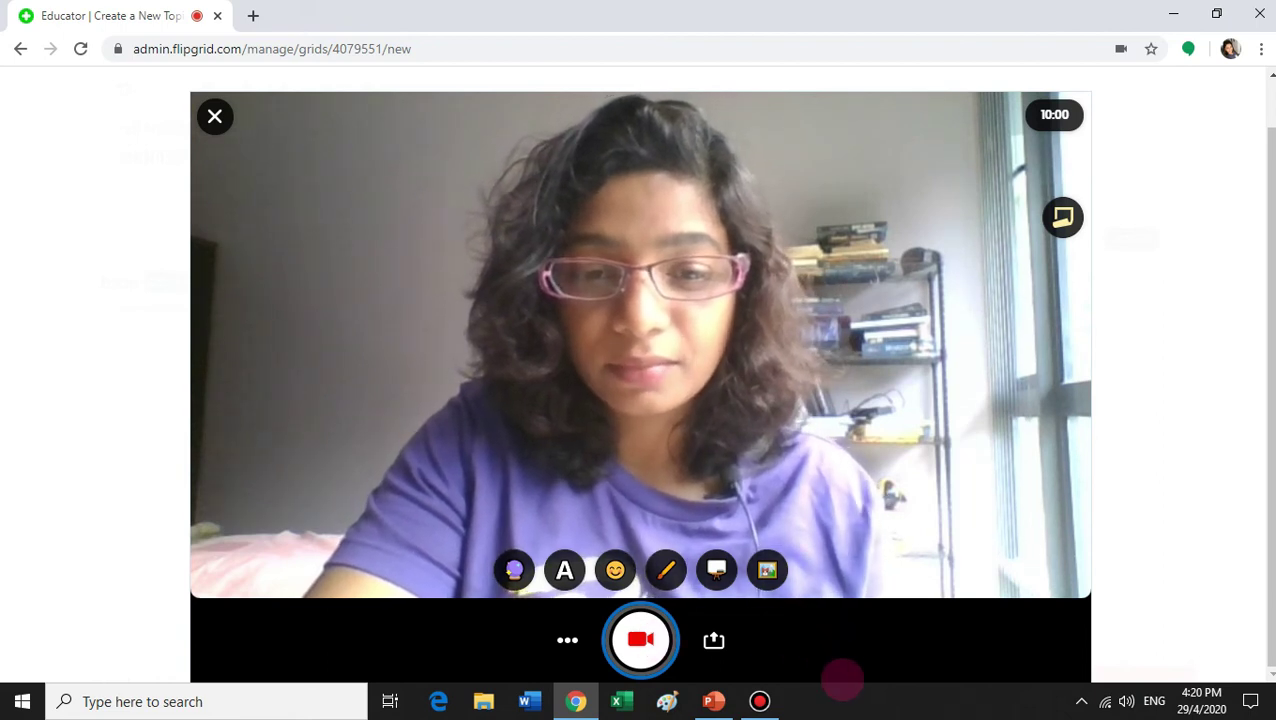
- Record and pause a trial focus take, then delete it with Redo so 10:00 is available again
key("space")
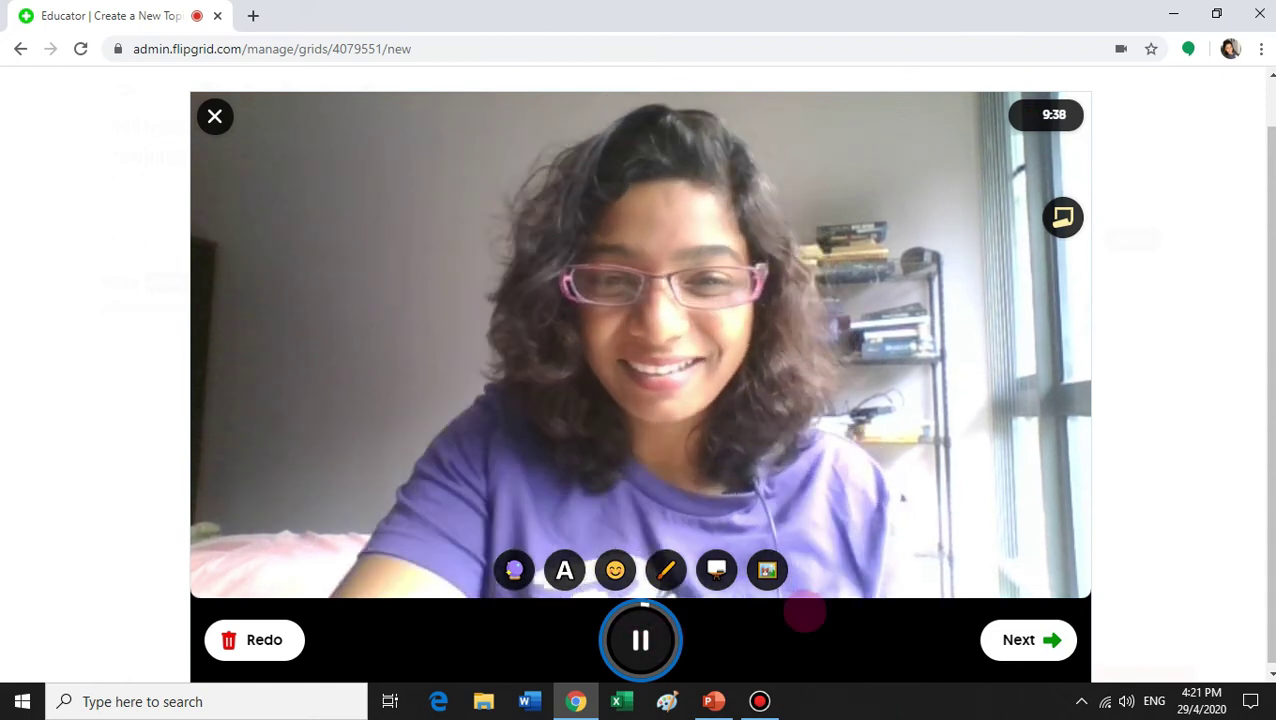
key("space")
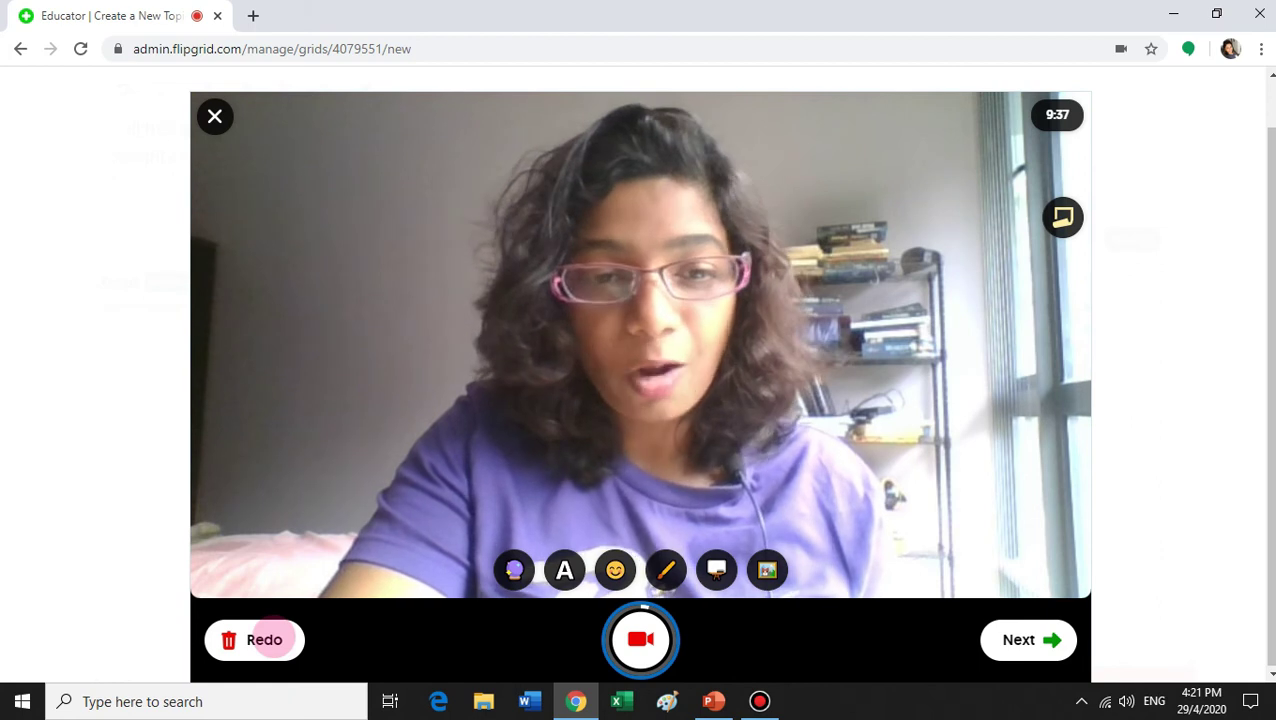
left_click(266, 640)
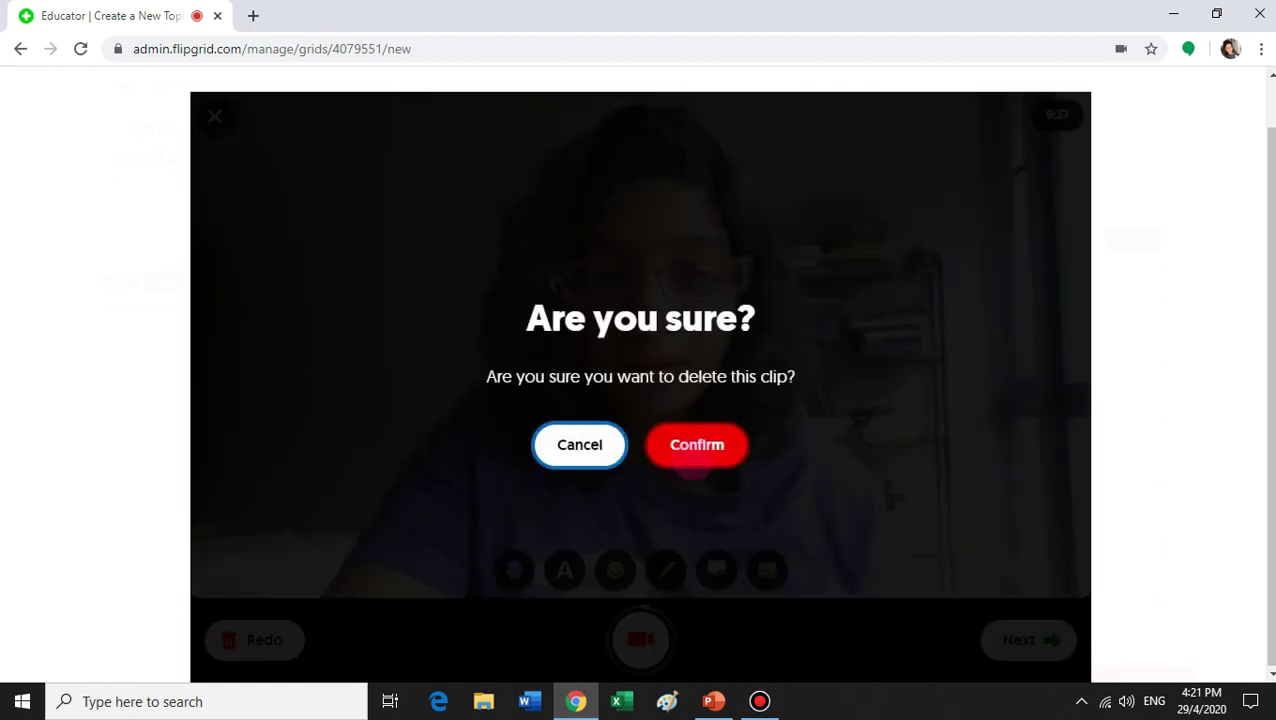
left_click(696, 458)
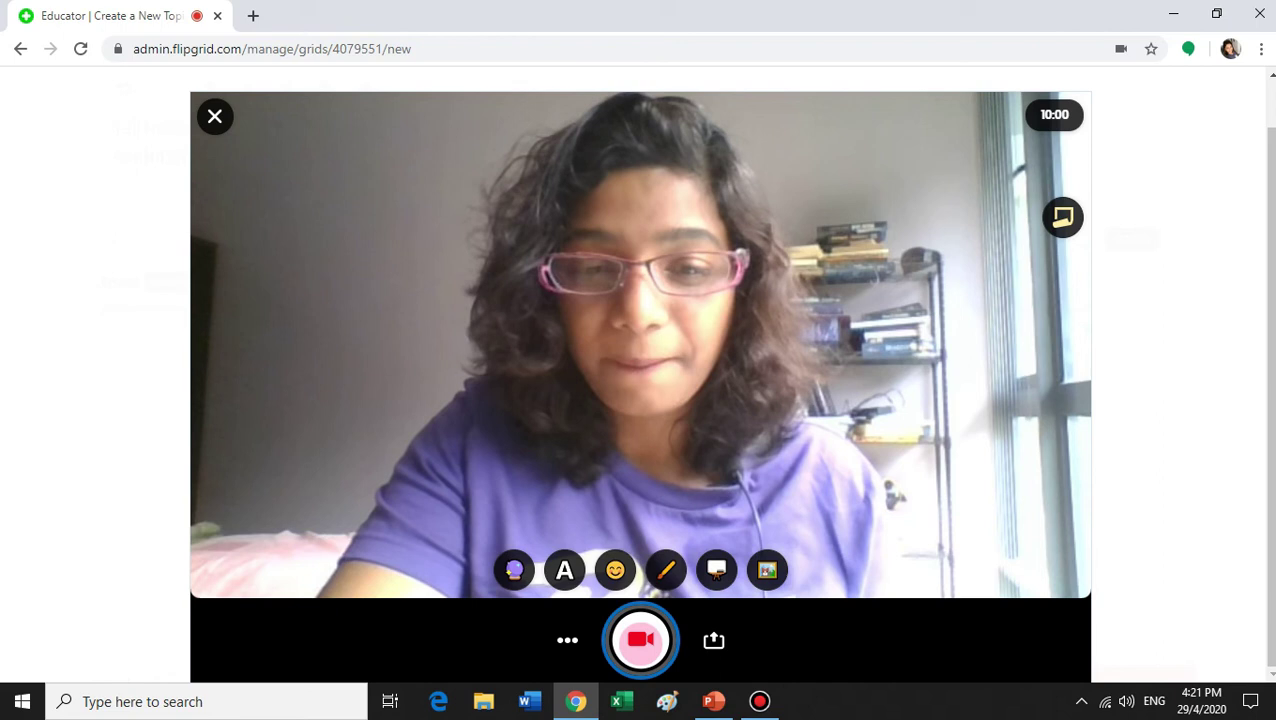
- Record a new focus clip of about 22 seconds and bring it up for playback review
left_click(640, 640)
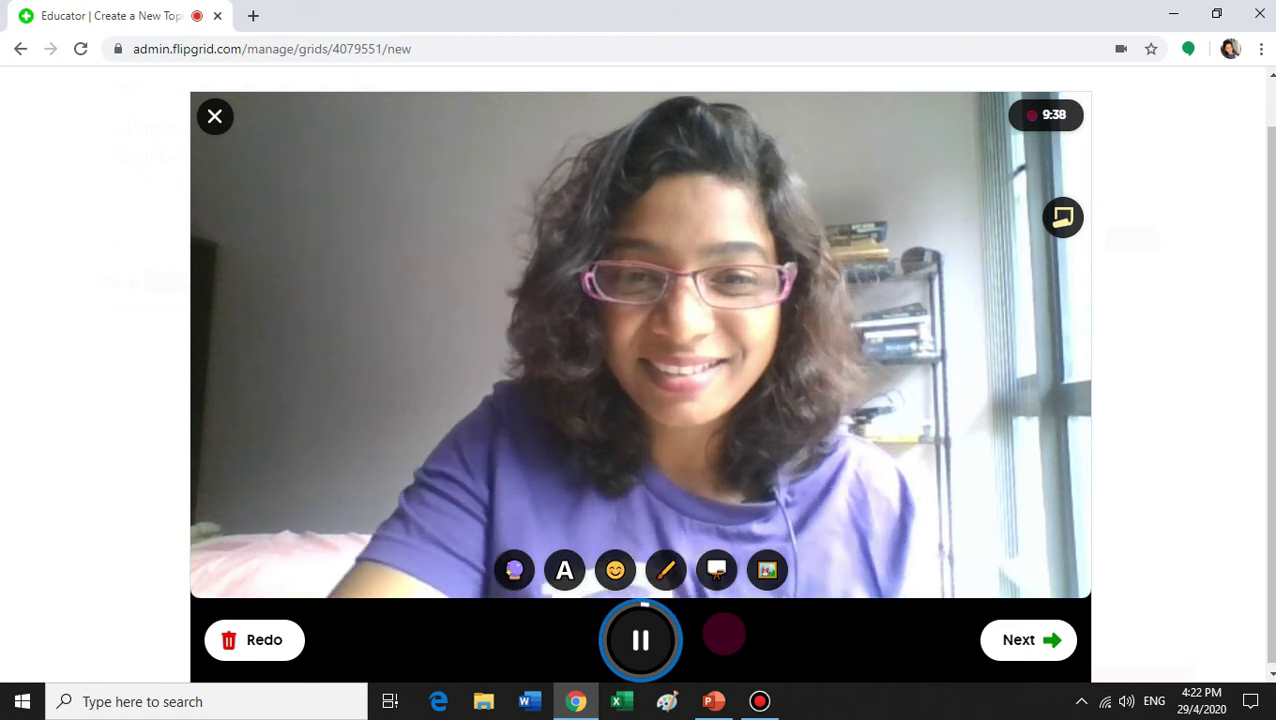
key("space")
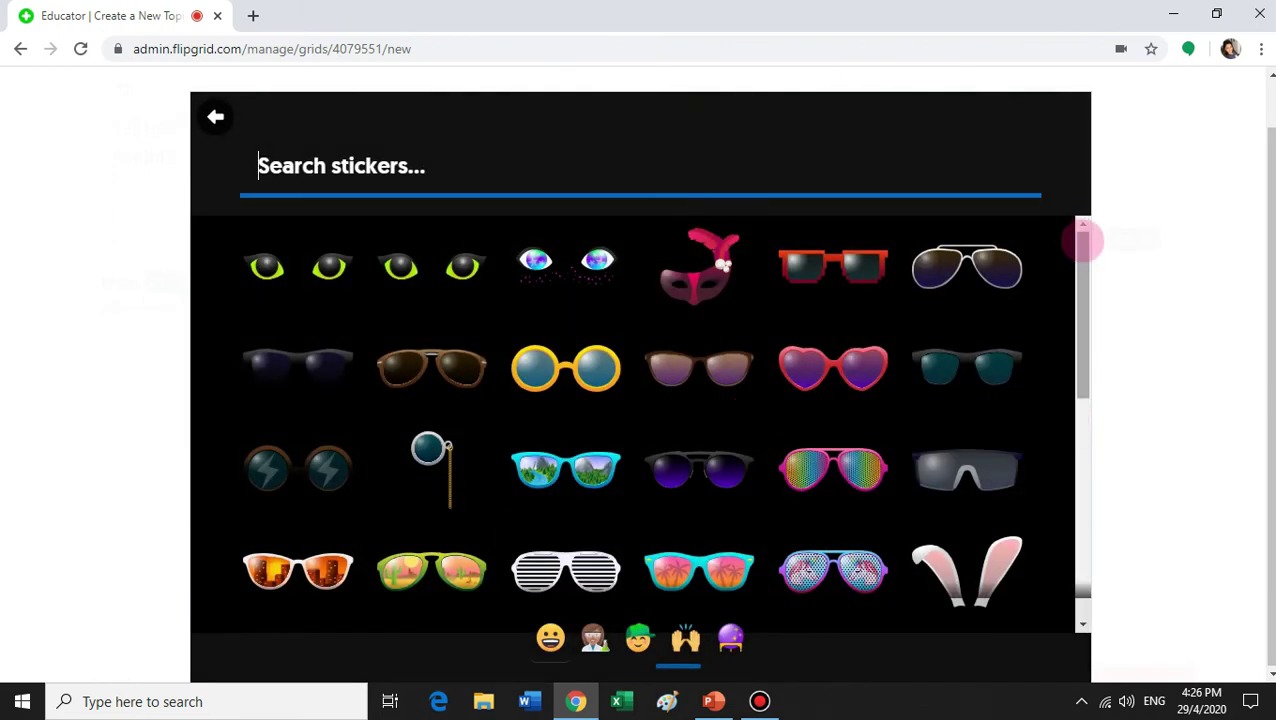
left_click_drag(1083, 240, 1068, 333)
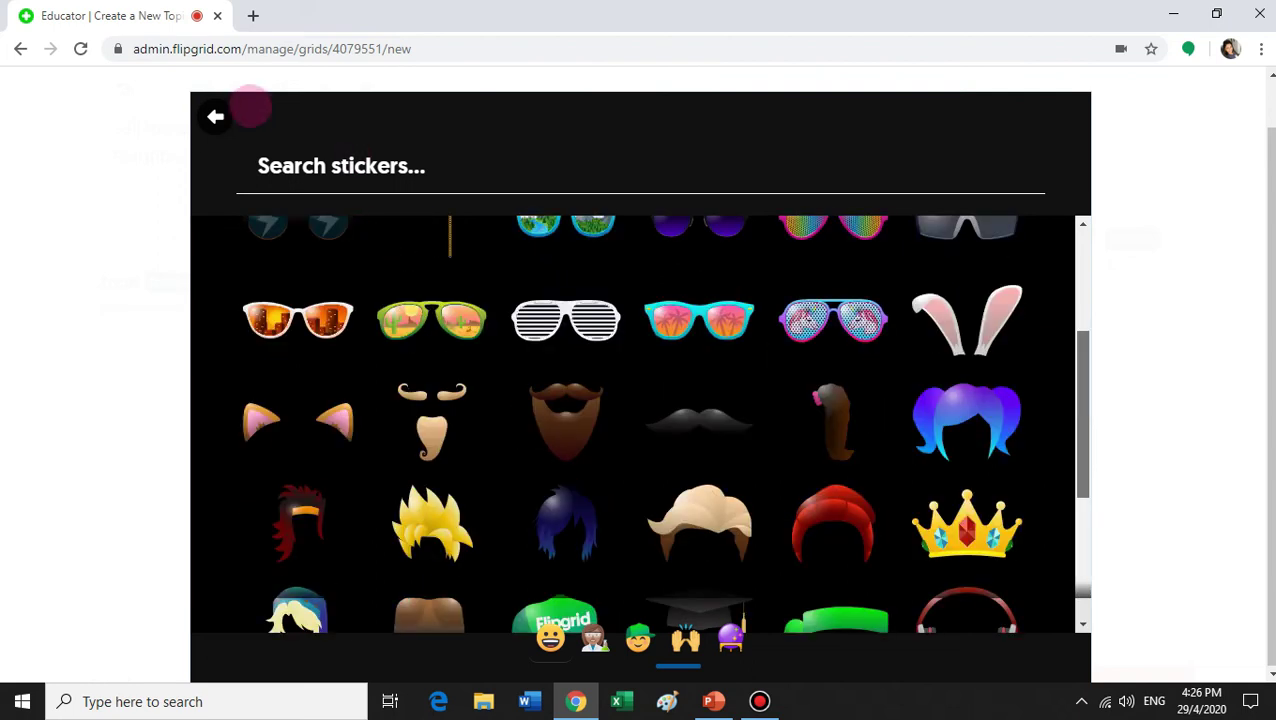
left_click(215, 116)
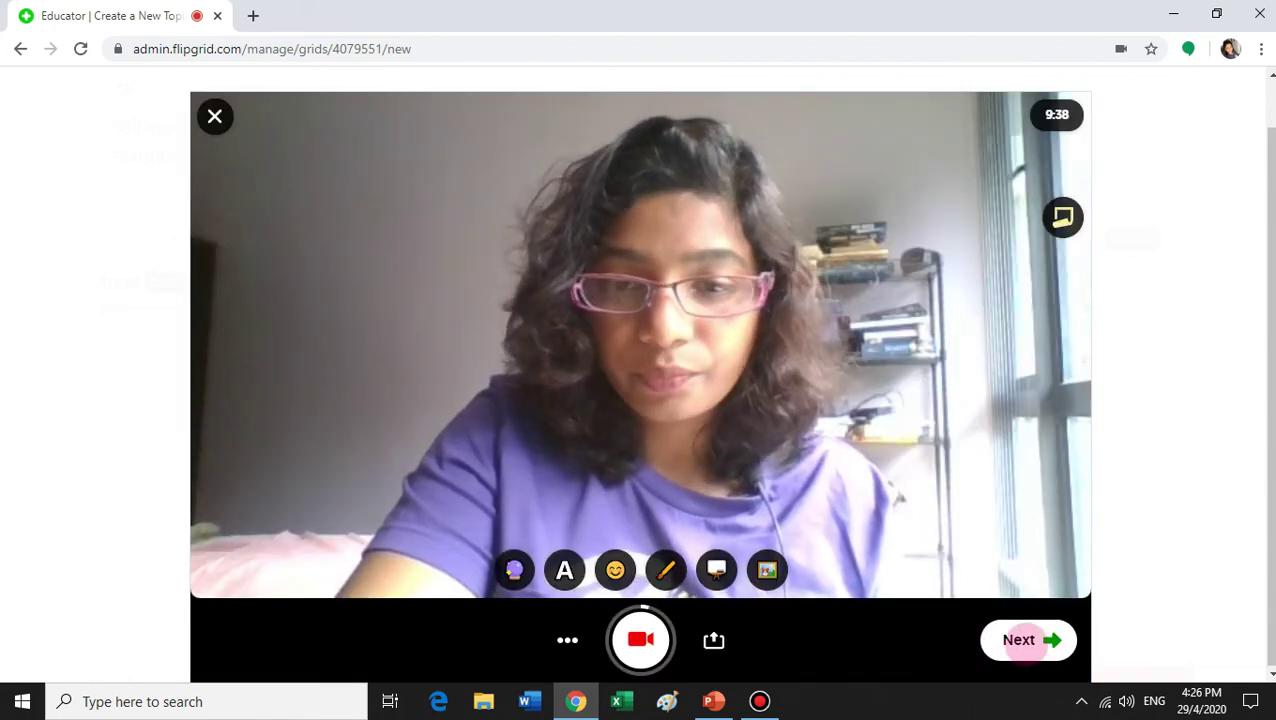
left_click(1015, 642)
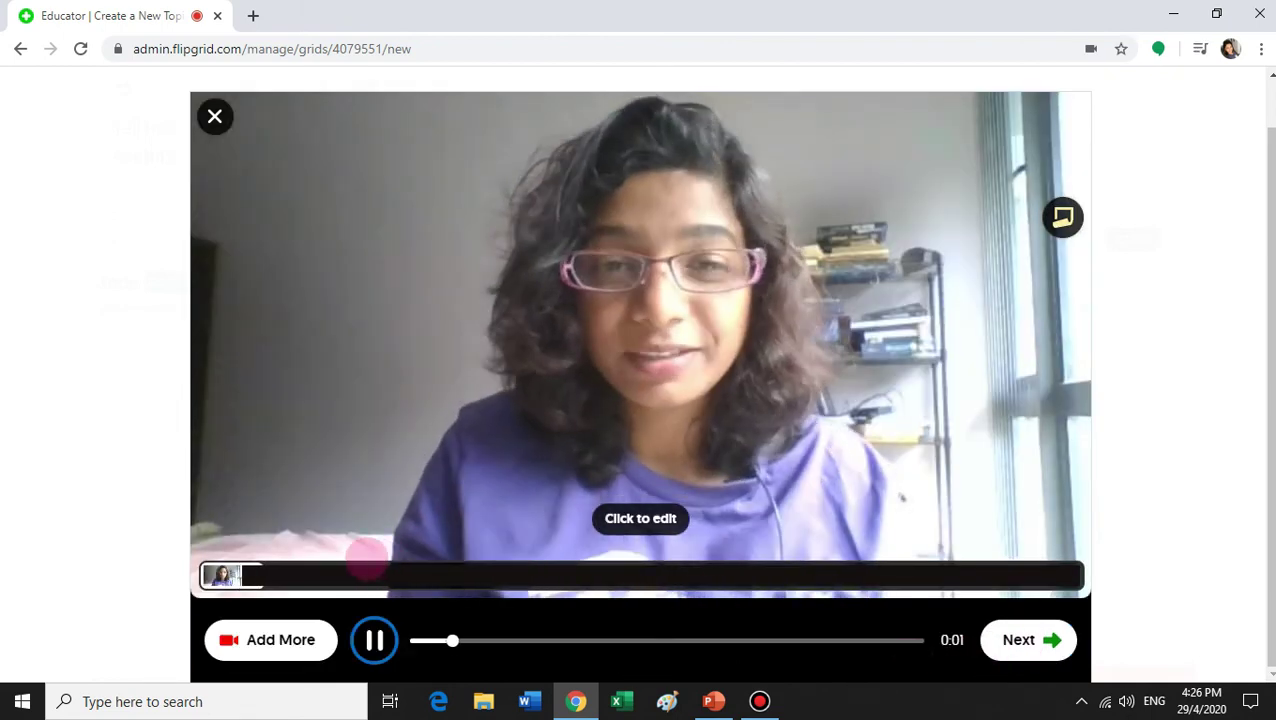
- Take the cover selfie and add a crying-face emoji sticker, moved up and to the left
left_click(1028, 640)
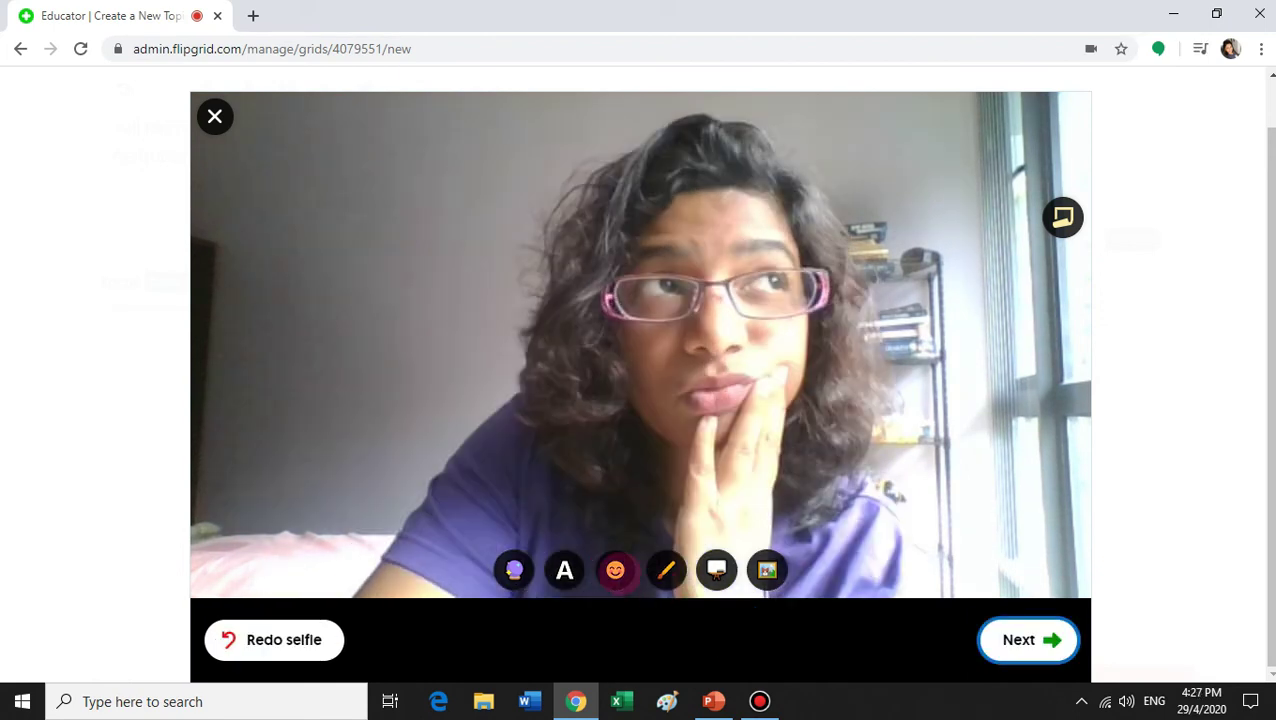
left_click(617, 571)
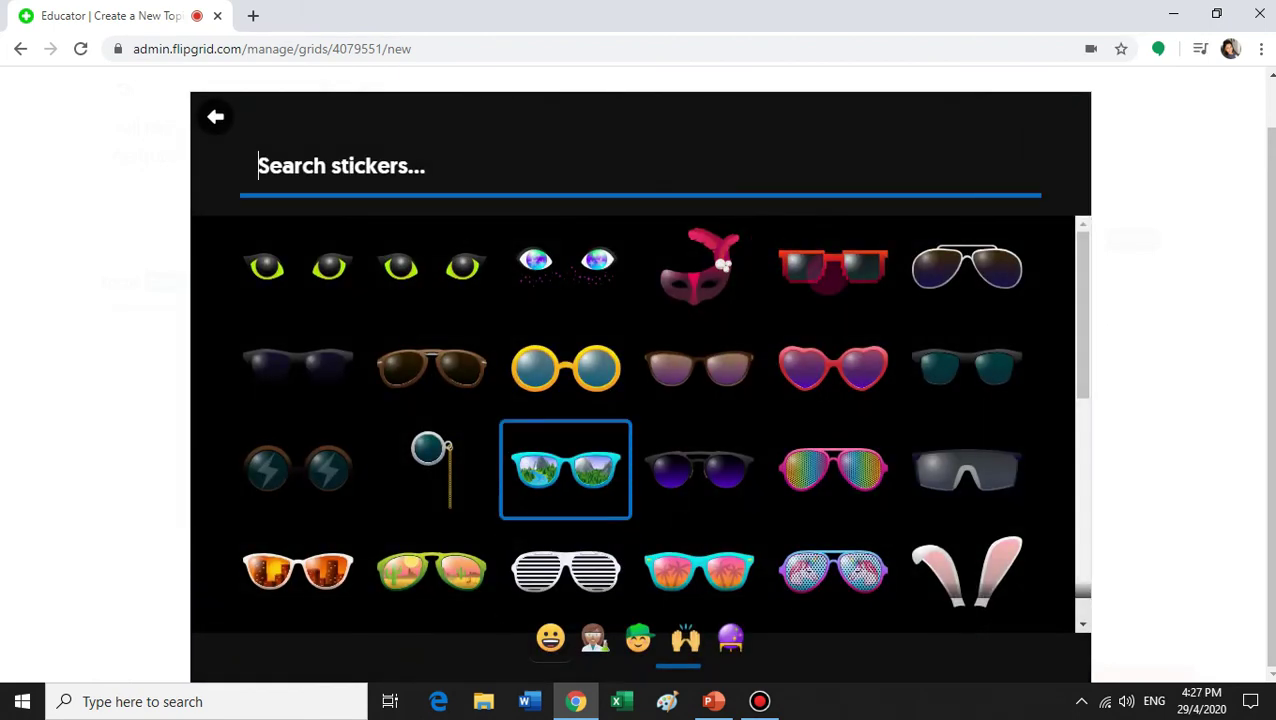
left_click_drag(1080, 250, 1085, 424)
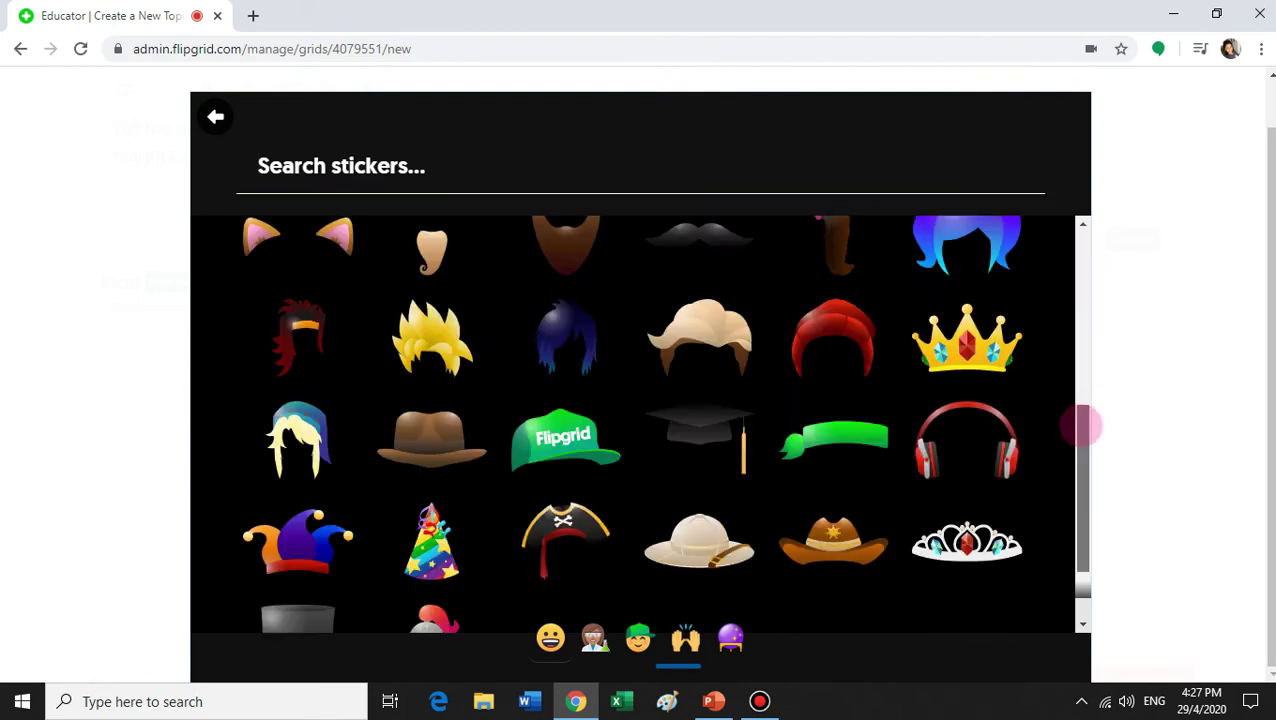
left_click(832, 532)
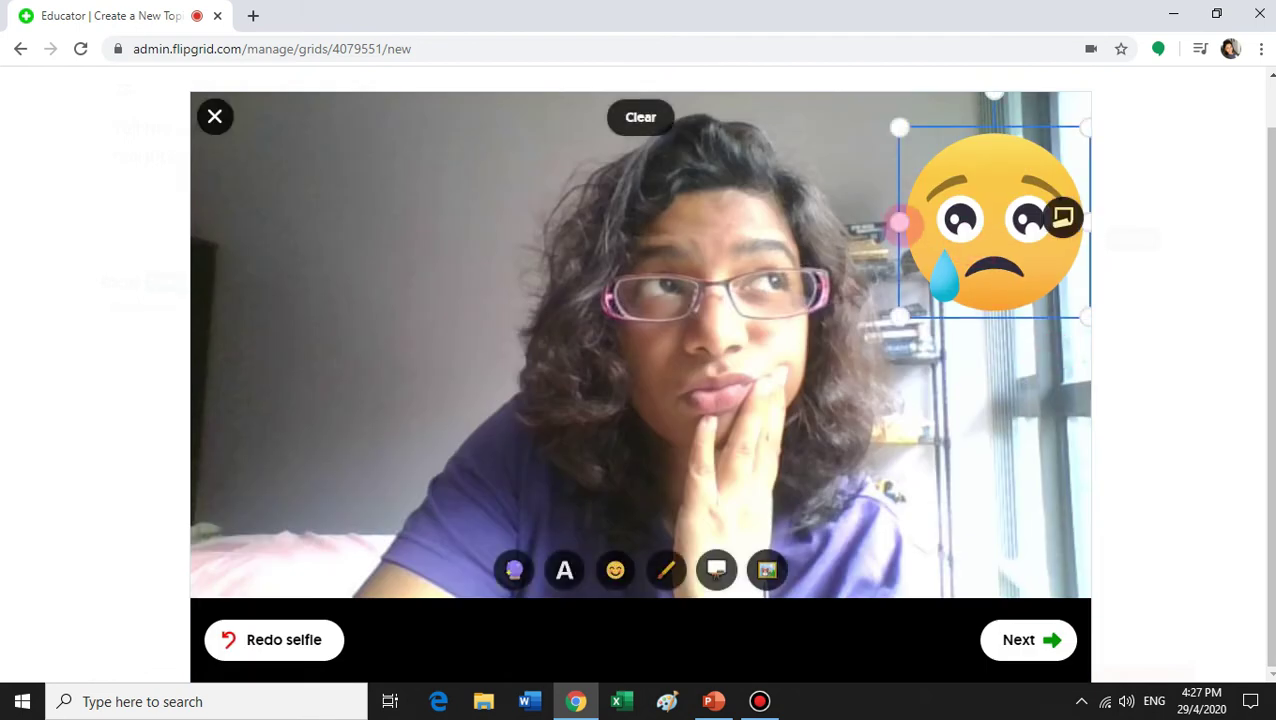
left_click_drag(975, 237, 896, 213)
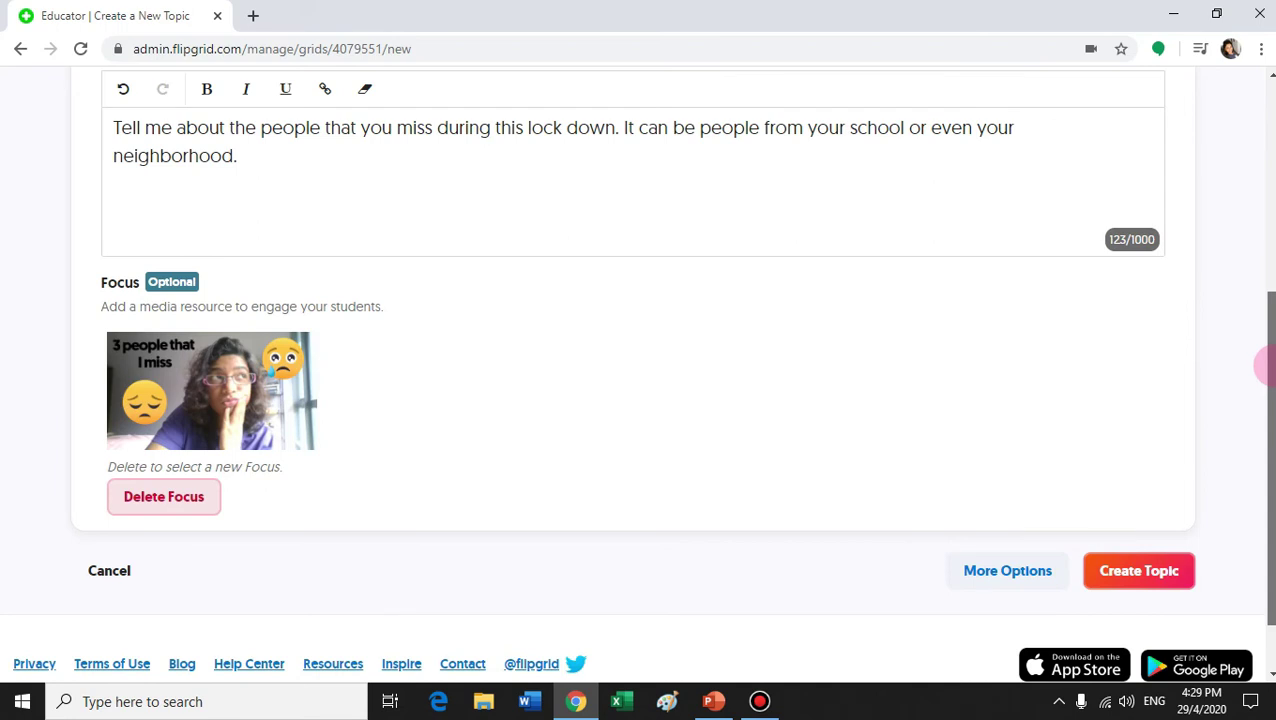
- Publish 'The people that I miss', copy its flipgrid.com/447c3d3d link, and begin a Google Classroom share
scroll(1265, 363, "down", 1)
scroll(1262, 330, "up", 3)
scroll(1262, 362, "down", 1)
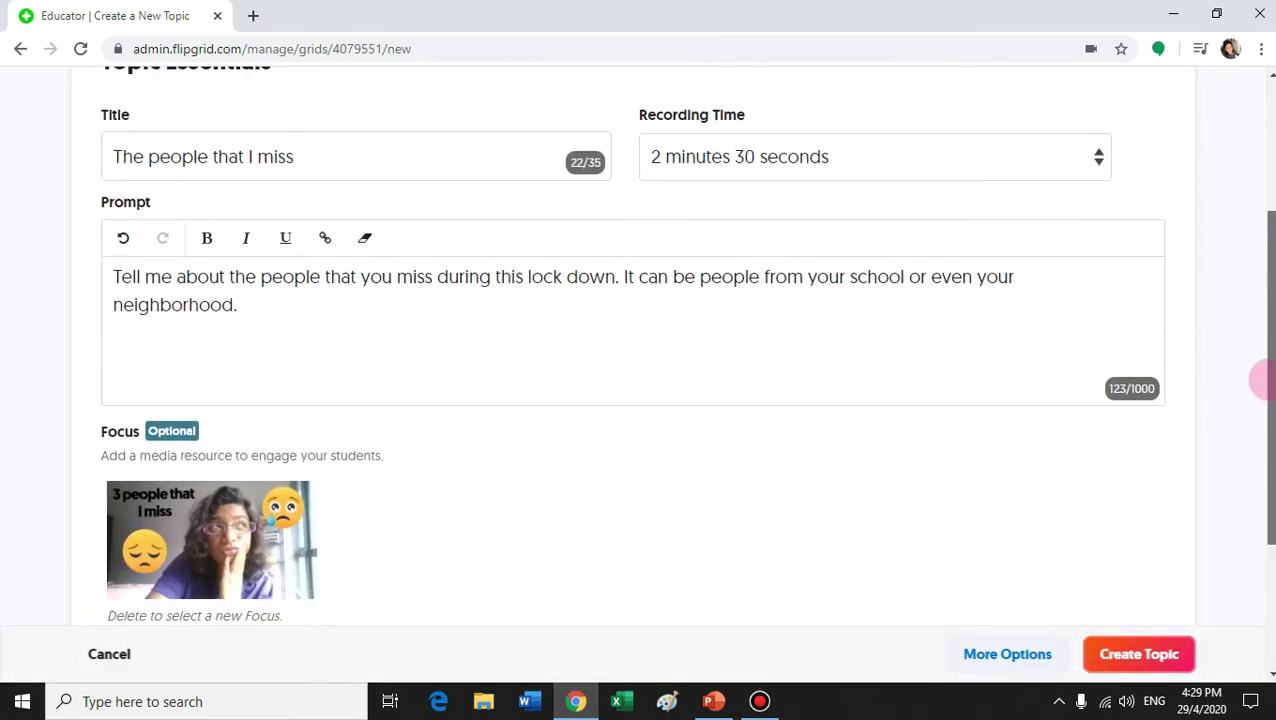
scroll(1262, 363, "down", 3)
left_click(1134, 506)
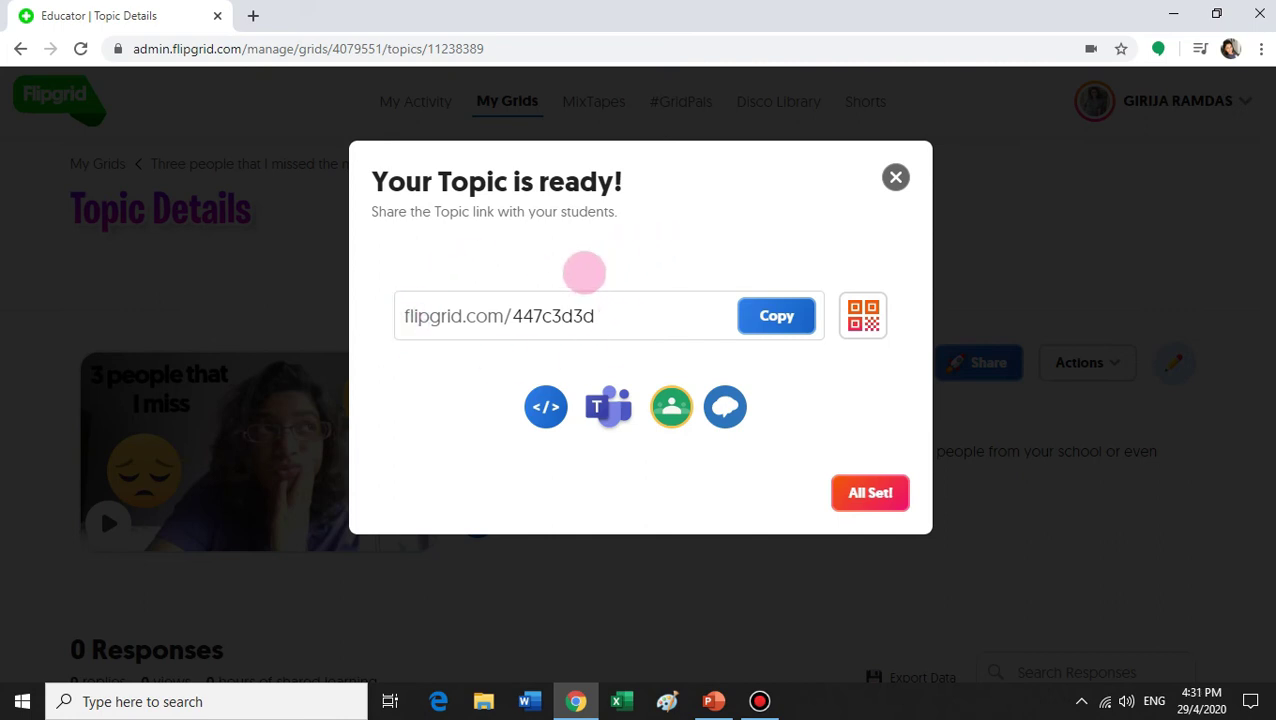
left_click(755, 328)
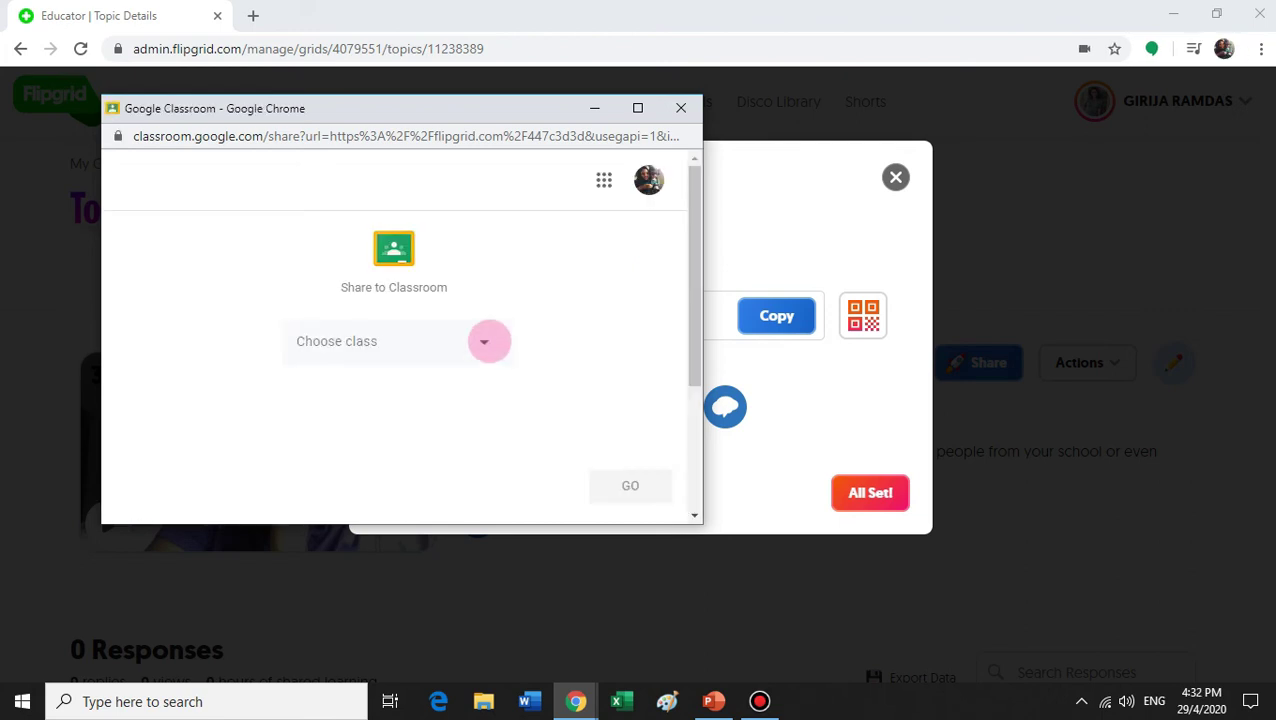
left_click(490, 341)
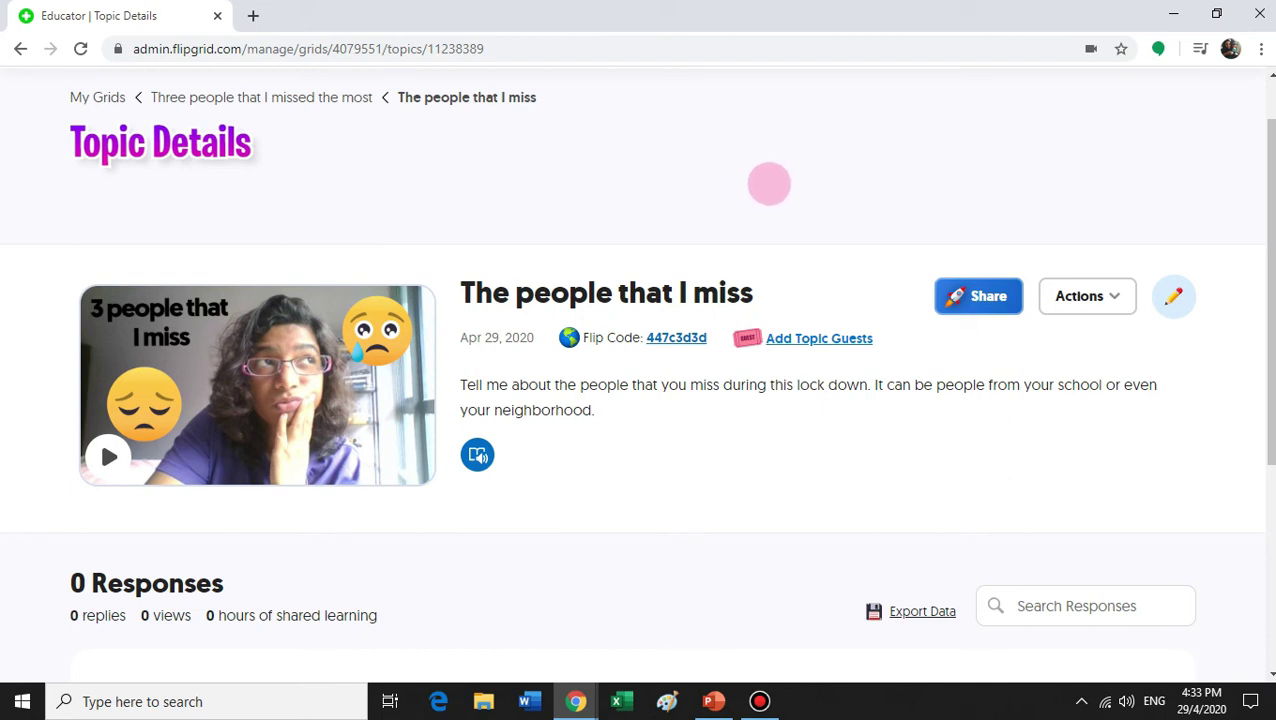
- Open the last student response under Coping with Covid's 'Hello there Covid Heroes' topic
scroll(636, 370, "down", 1)
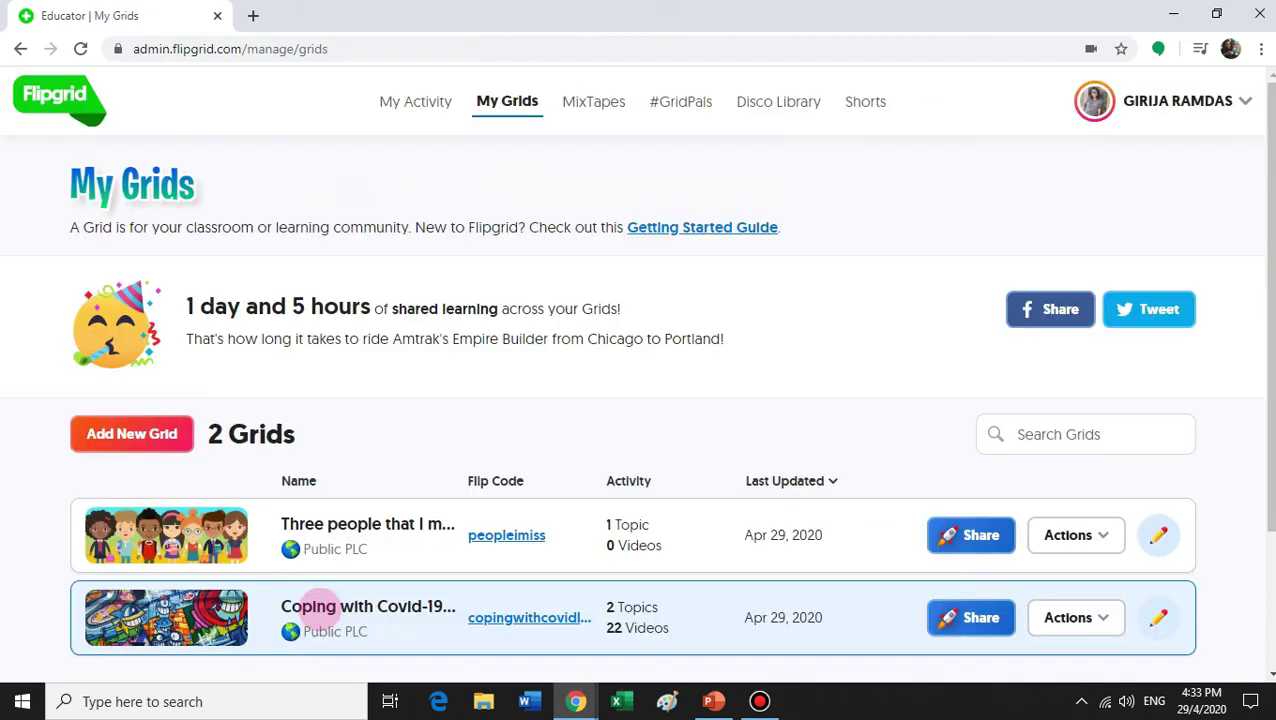
left_click(310, 606)
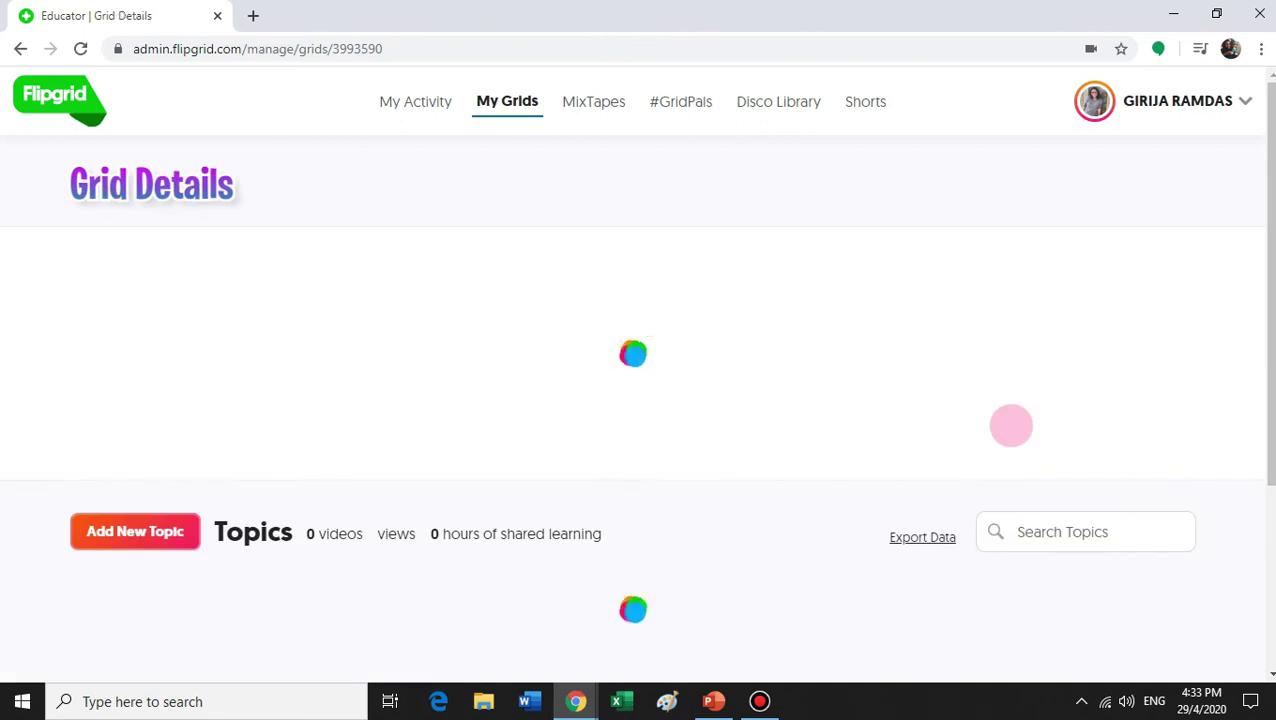
scroll(636, 370, "down", 3)
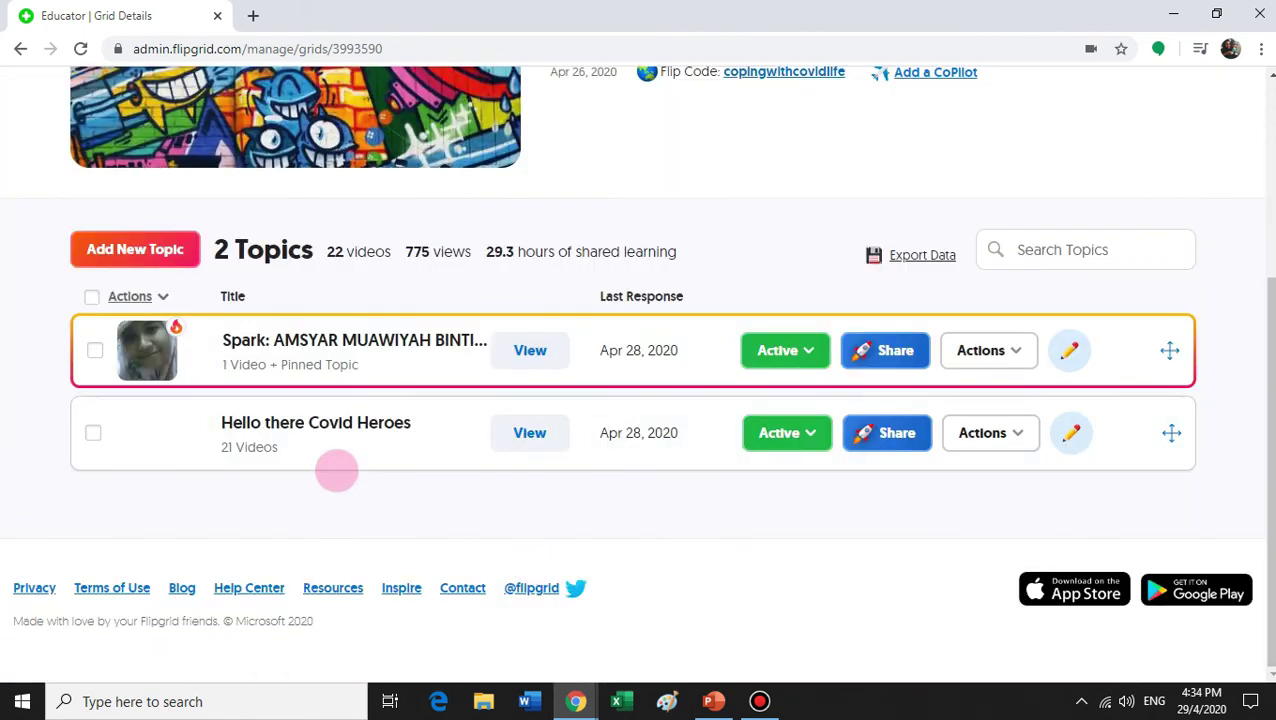
left_click(405, 447)
scroll(403, 507, "down", 10)
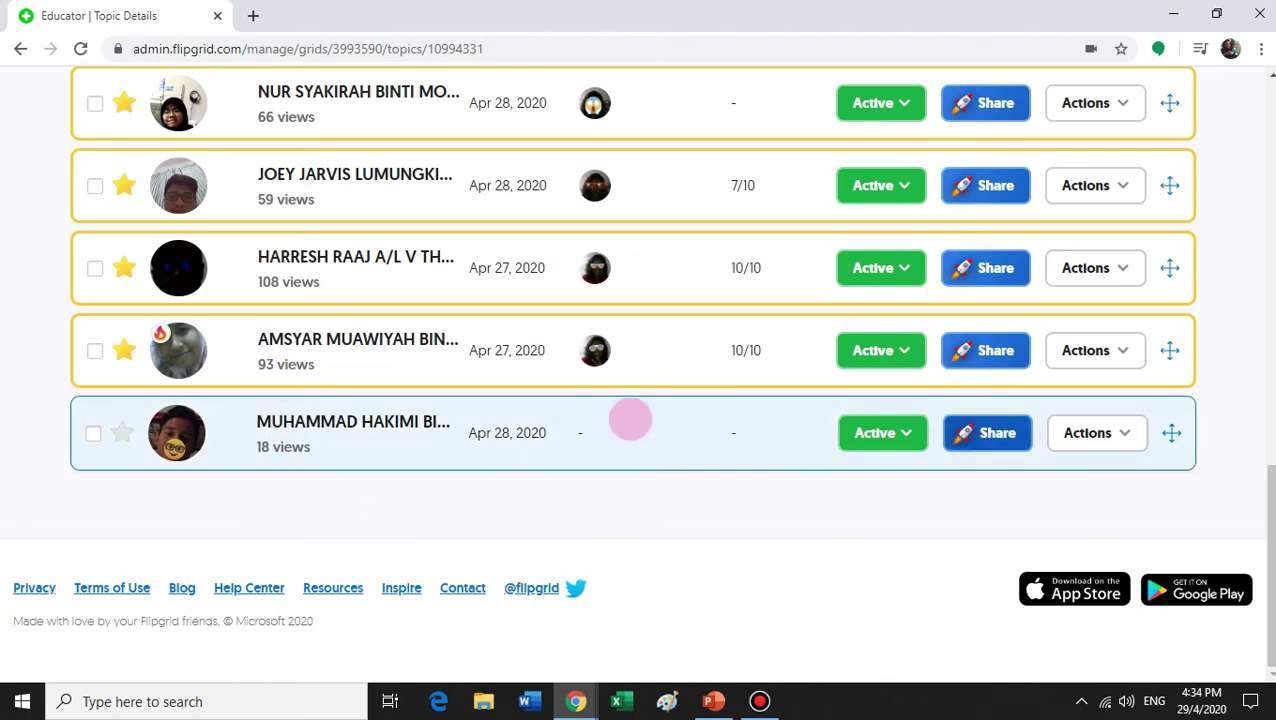
left_click(351, 447)
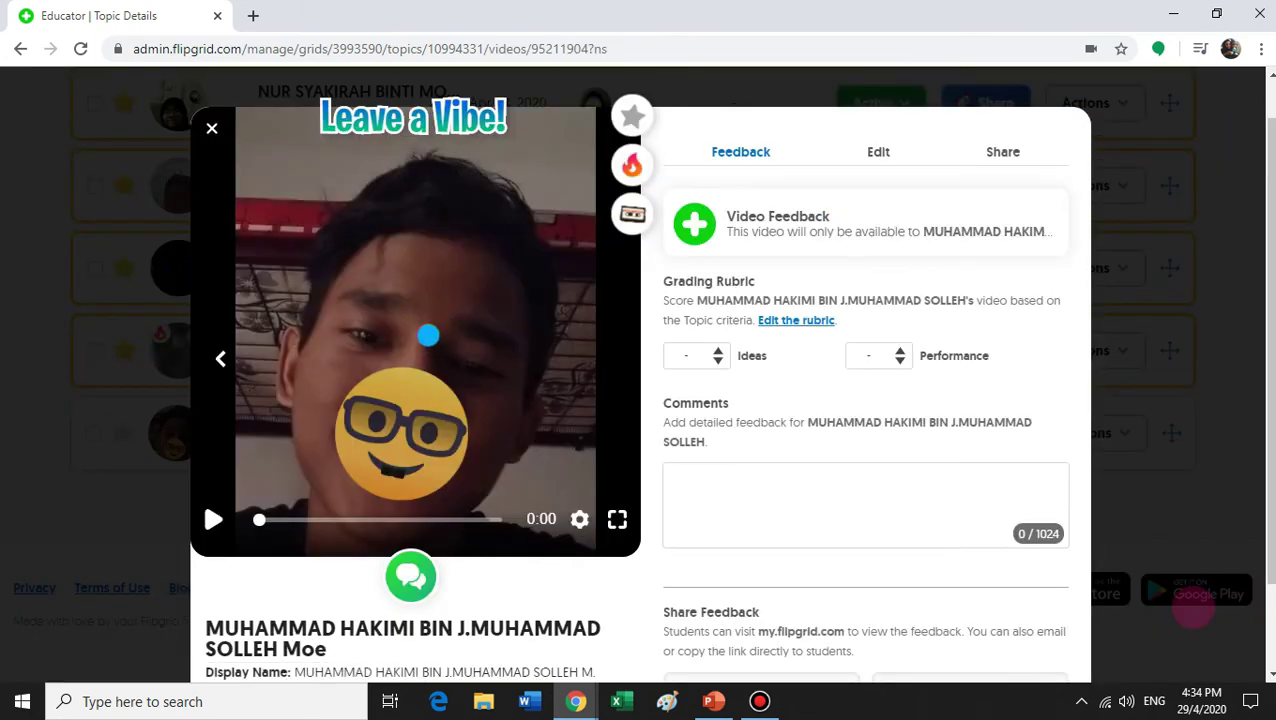
- Watch the student's response up to 0:31, pause it, and start a video reply
left_click(428, 335)
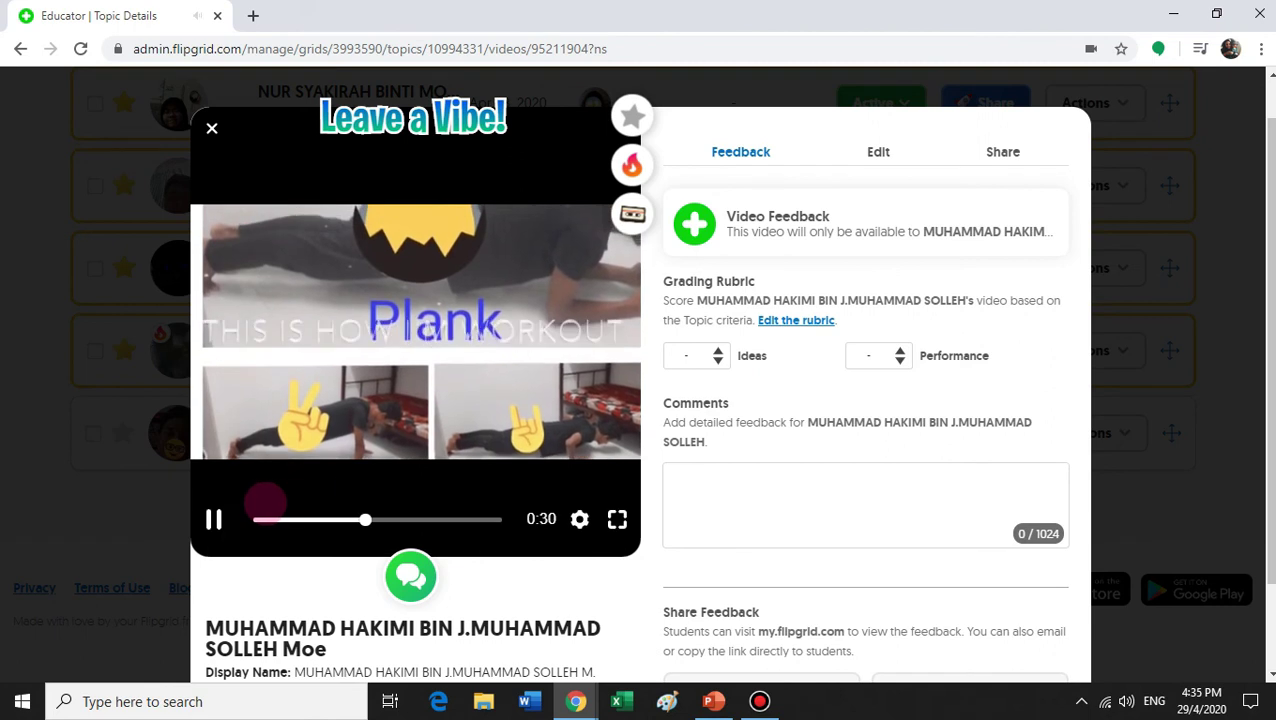
left_click(212, 518)
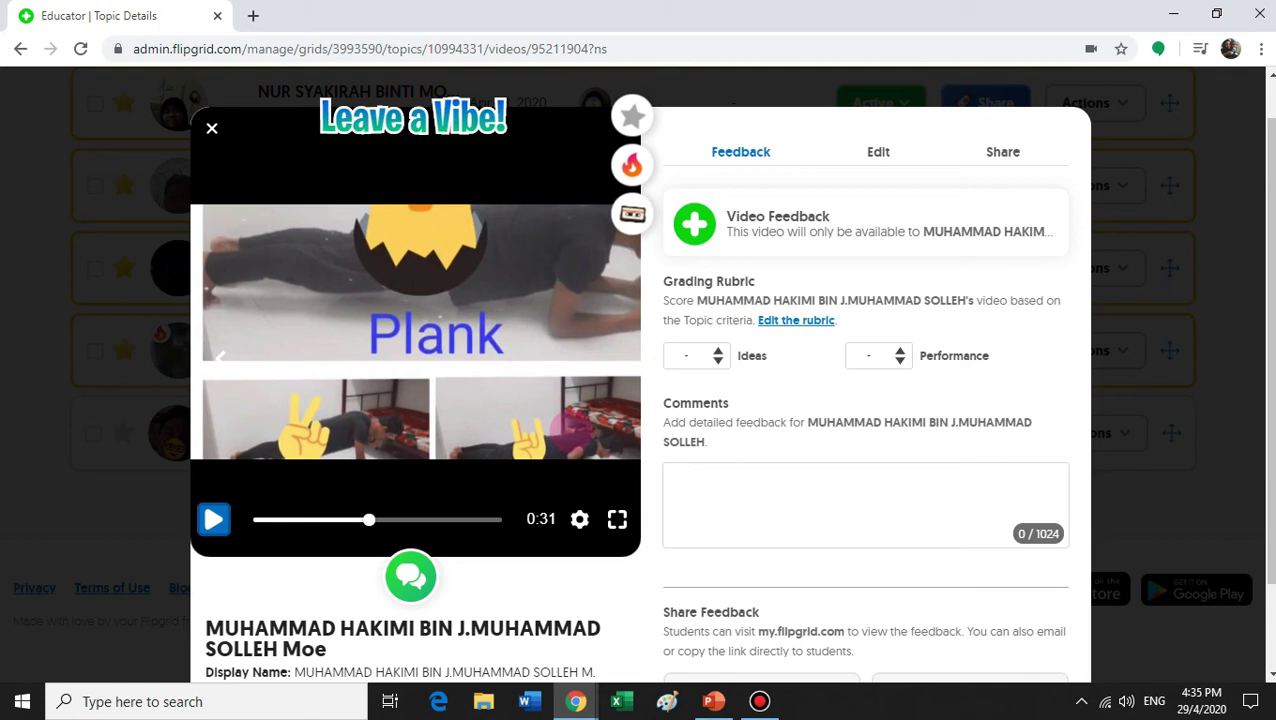
left_click_drag(1266, 280, 1266, 308)
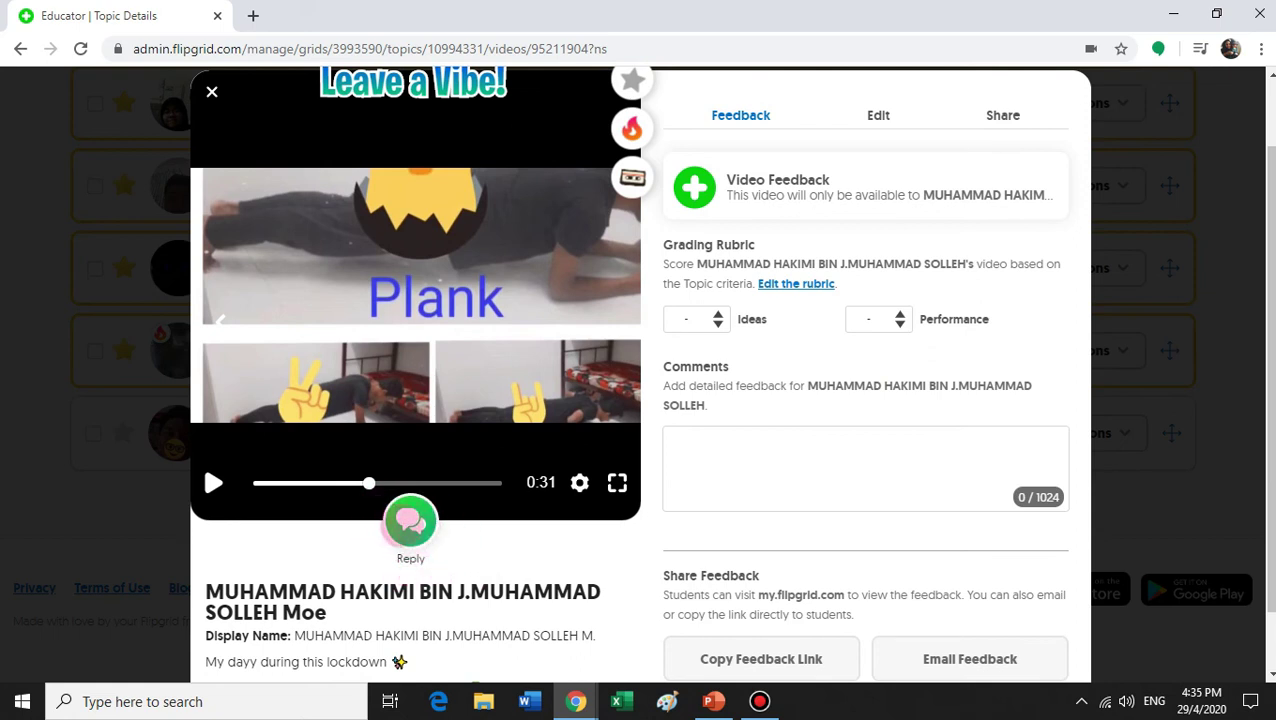
left_click(410, 521)
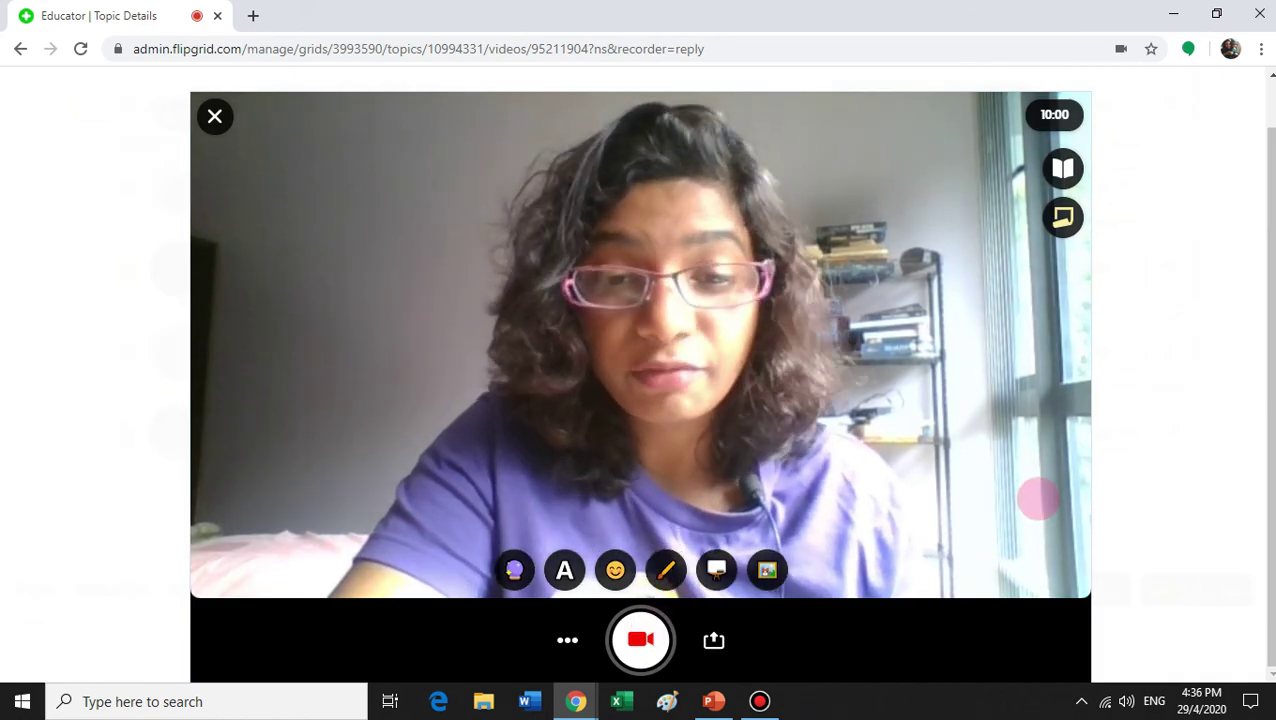
- Record a roughly 8-second video reply and continue past the clip review
key("space")
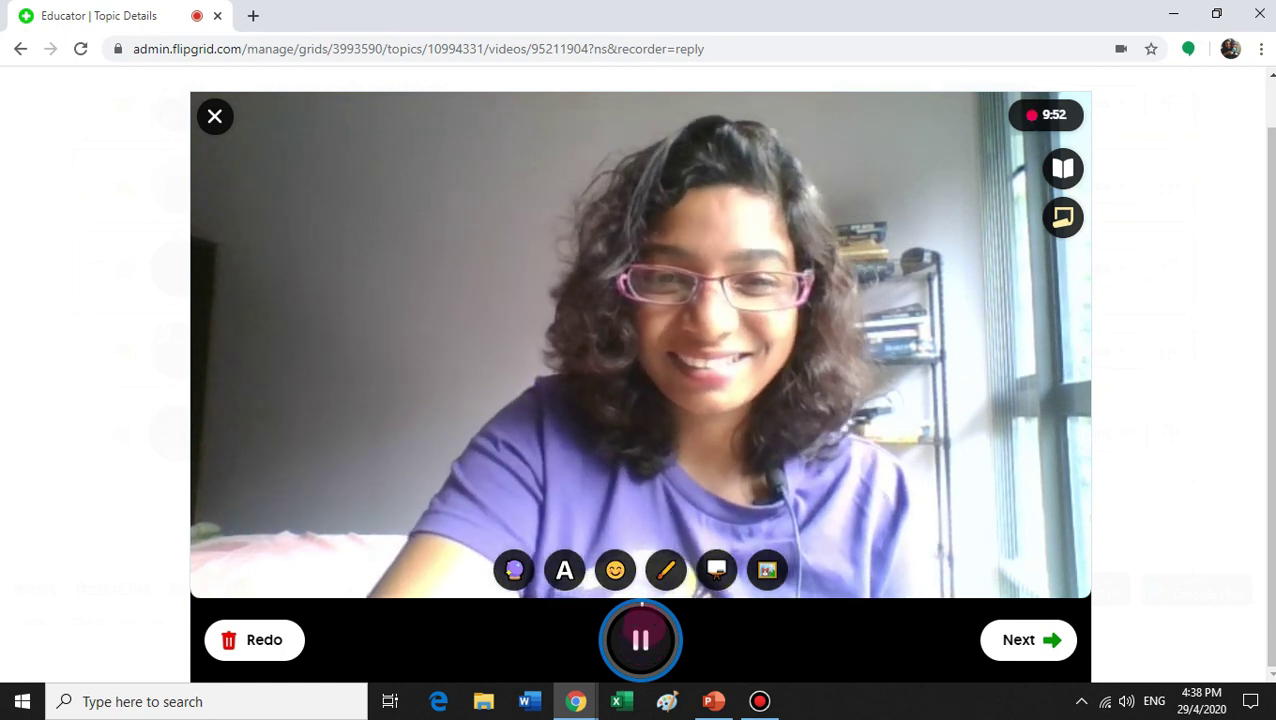
left_click(1000, 626)
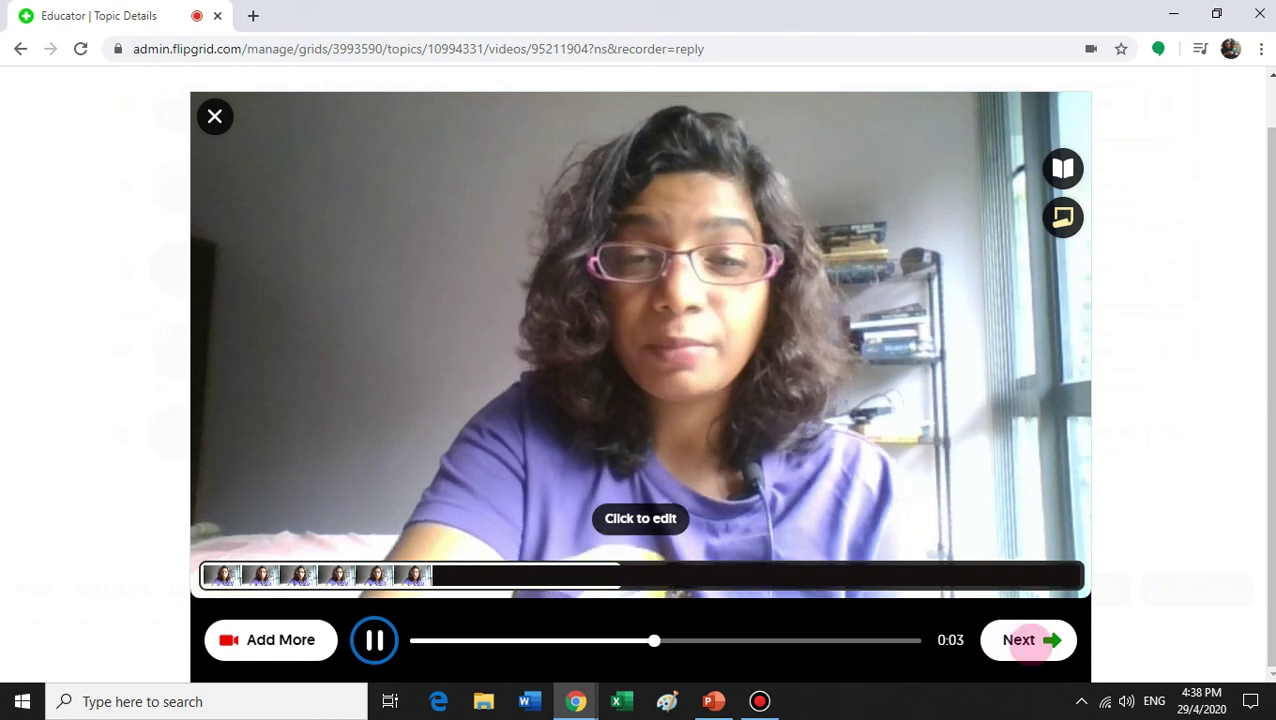
left_click(1022, 640)
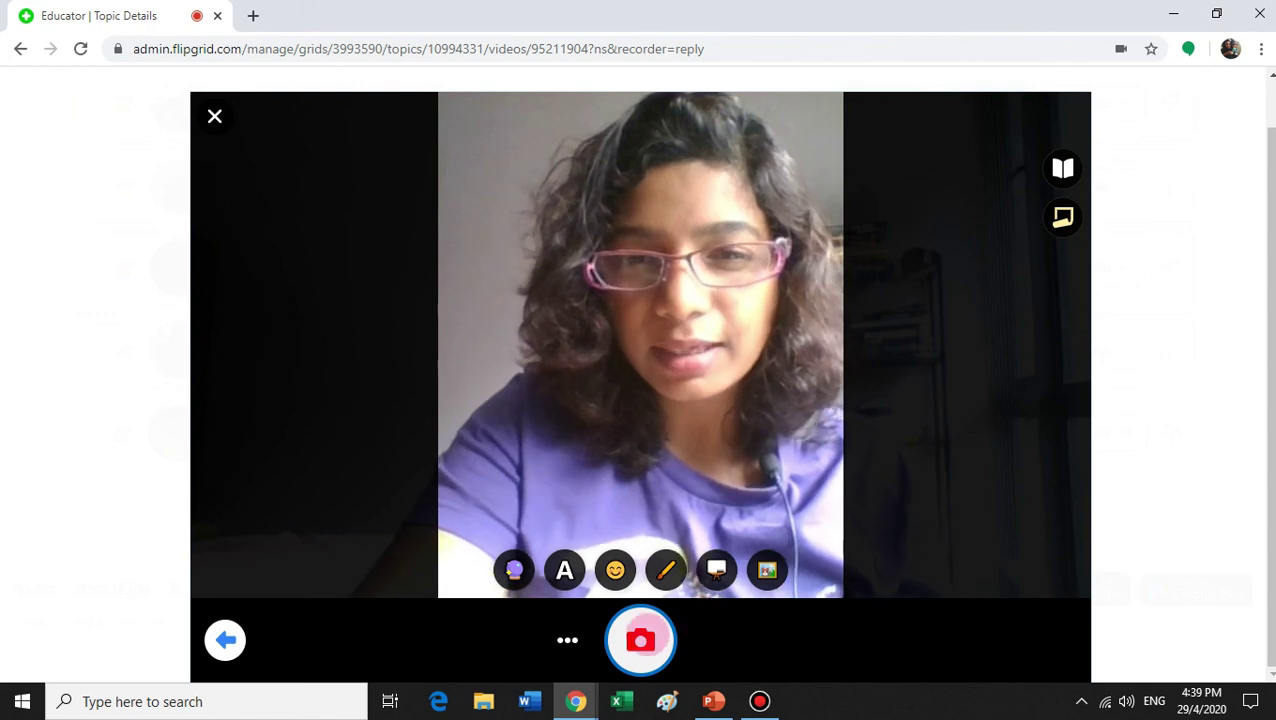
- Take a cover selfie wearing the round-glasses sticker and proceed to submitting the reply
left_click(640, 640)
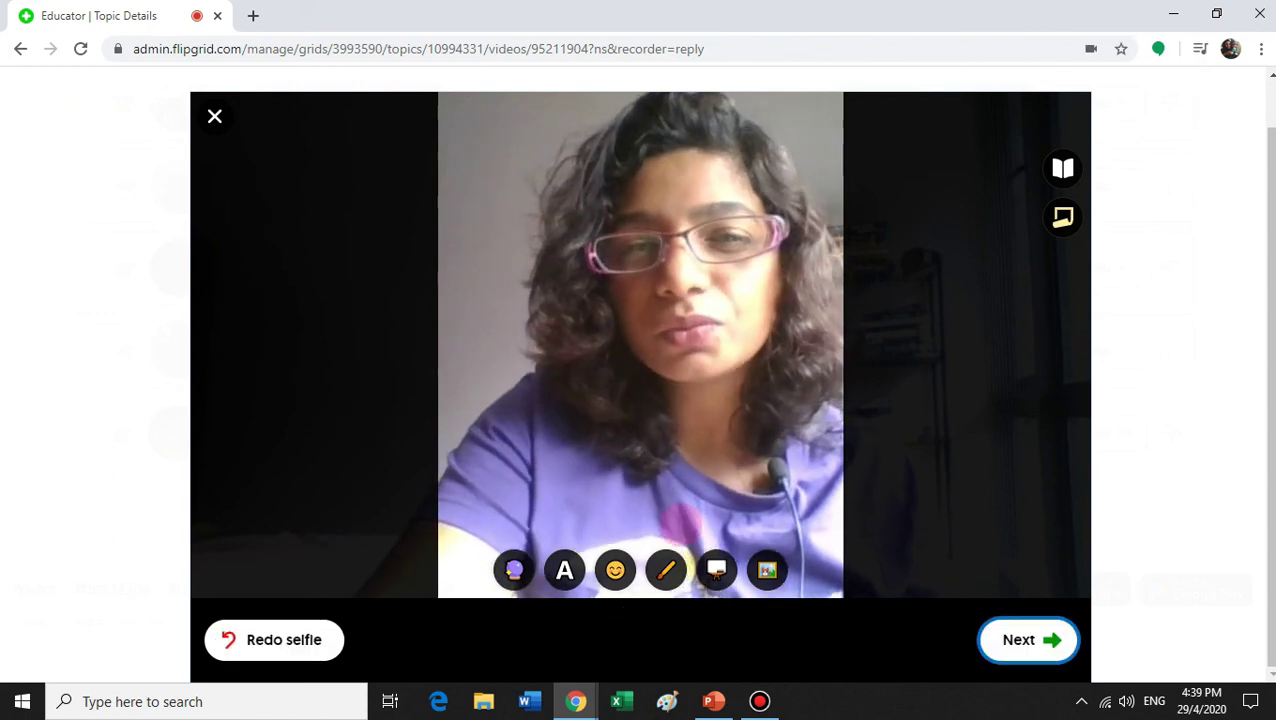
left_click(615, 570)
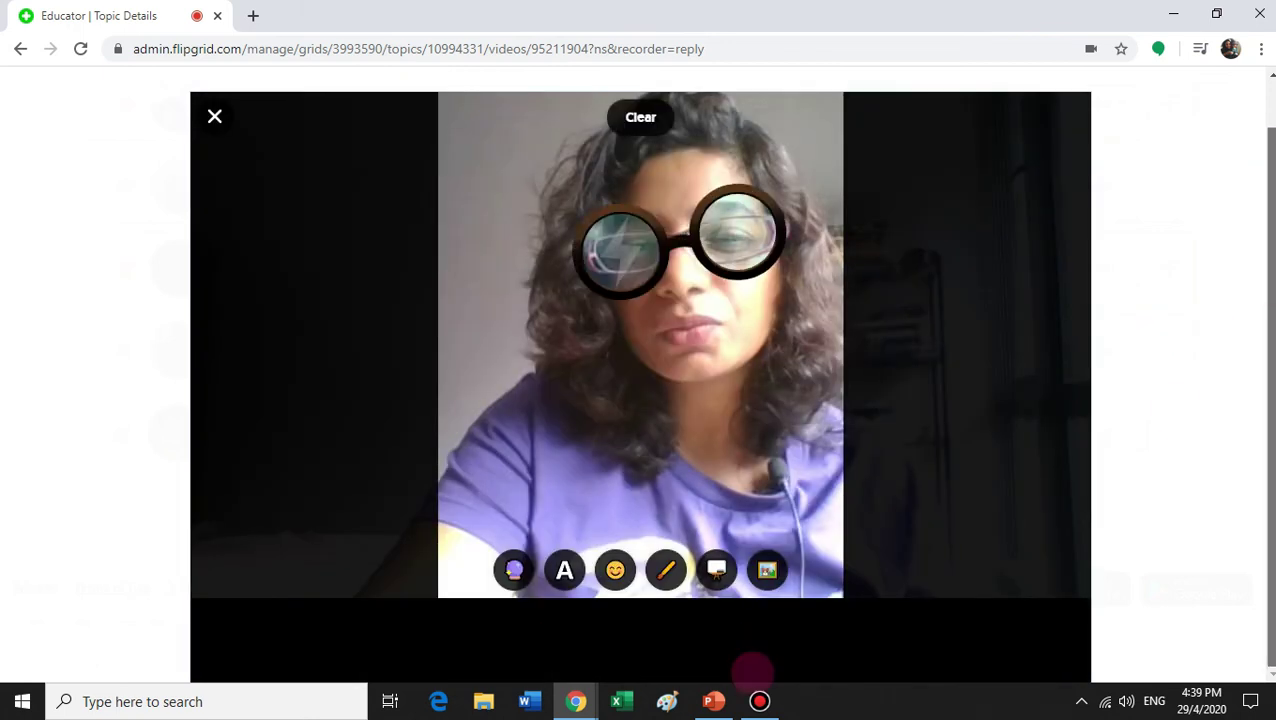
left_click(1003, 593)
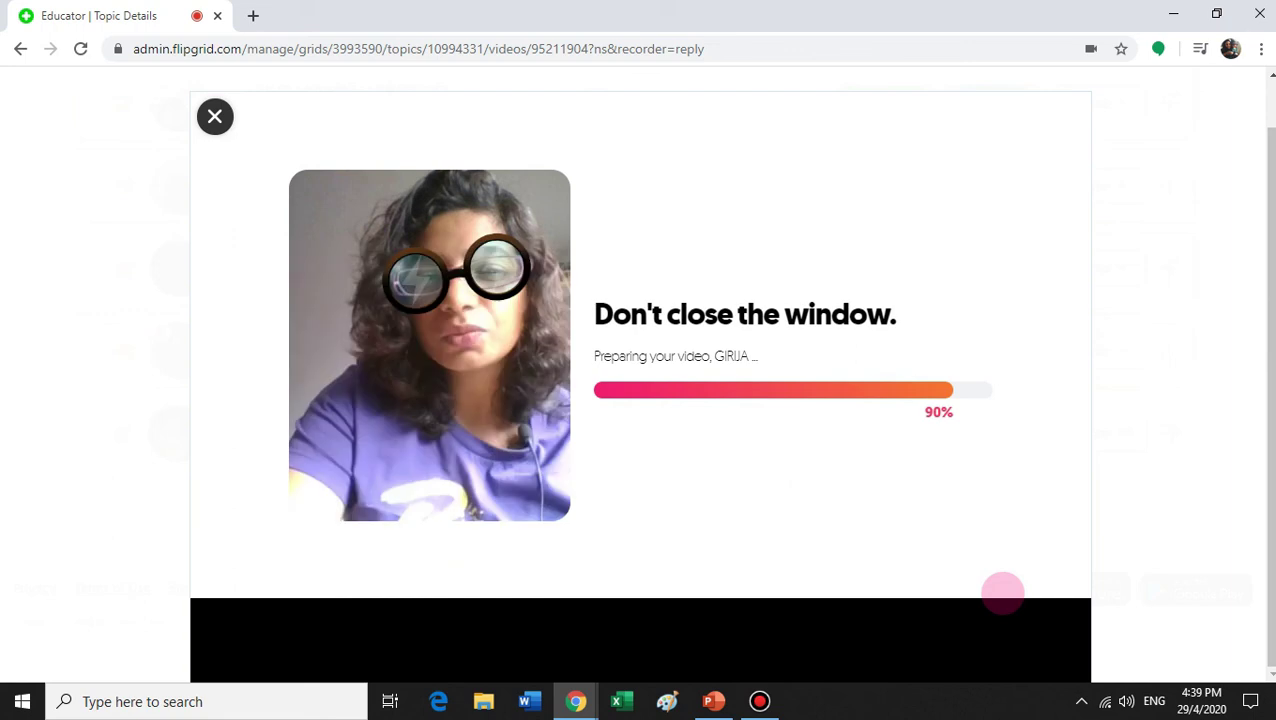